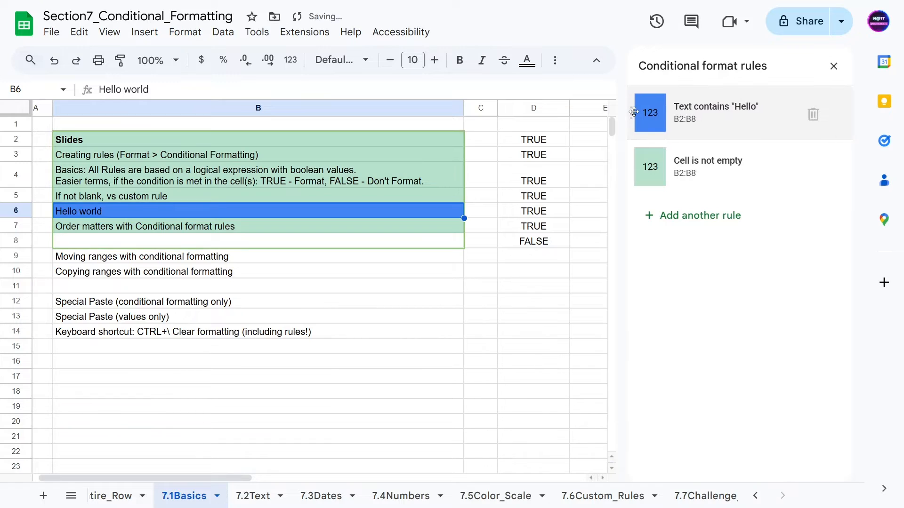
Enter the text "One way to say hi, is hello" in cell B8.
{"action": "left_click", "coordinate": [205, 301]}
{"action": "left_click", "coordinate": [94, 248]}
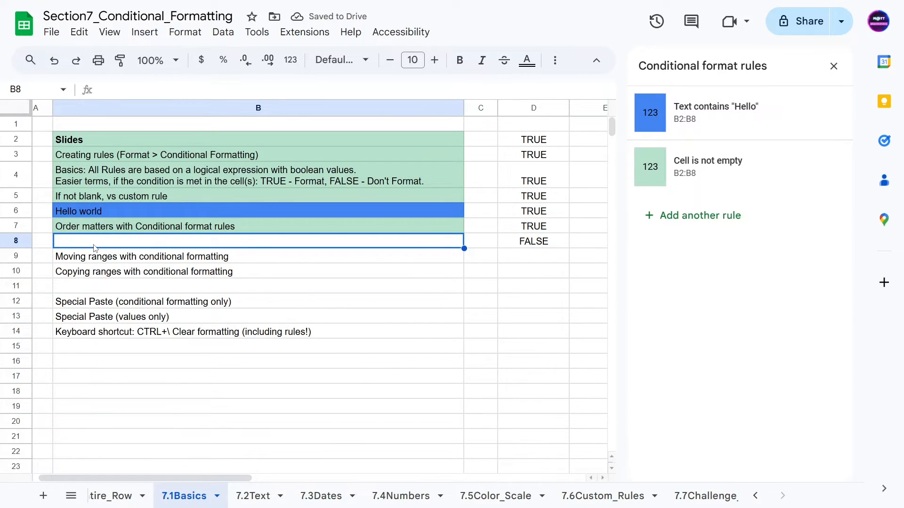
{"action": "type", "text": "One wa"}
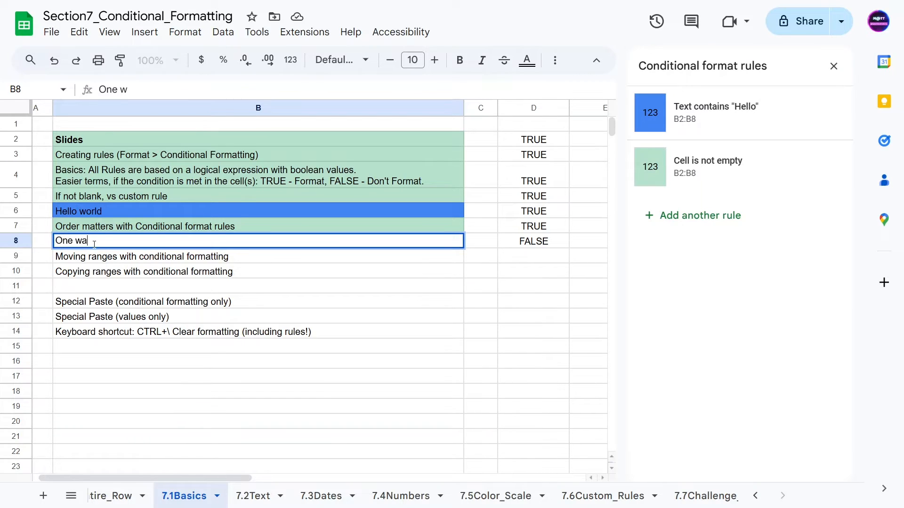
{"action": "type", "text": "y to say hi, is hello"}
{"action": "key", "text": "Return"}
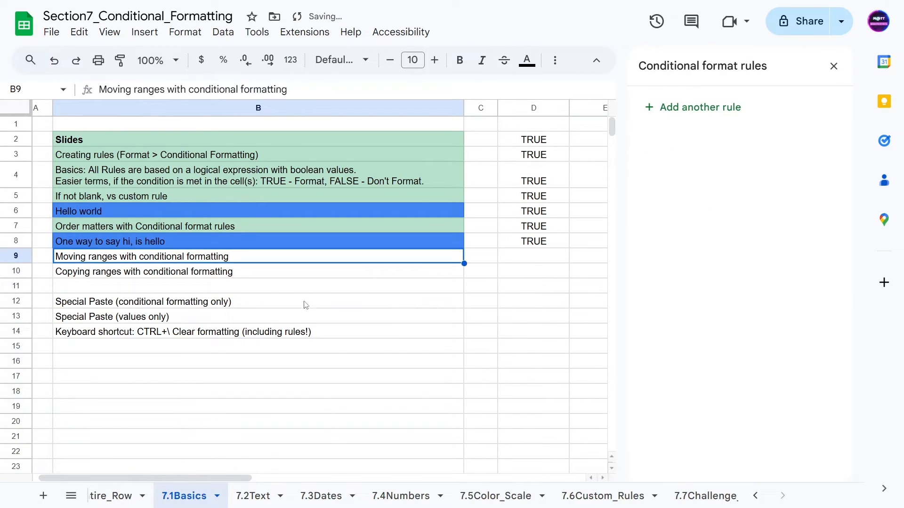
Reorder the conditional format rules on B2:B8 so "Cell is not empty" comes before "Text contains Hello".
{"action": "left_click", "coordinate": [306, 303]}
{"action": "left_click", "coordinate": [312, 240]}
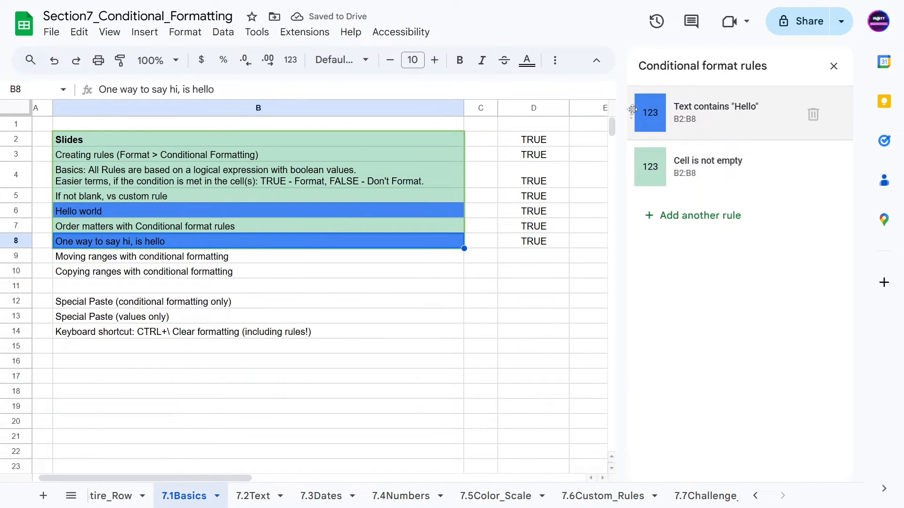
{"action": "mouse_move", "coordinate": [633, 110]}
{"action": "left_mouse_down"}
{"action": "mouse_move", "coordinate": [631, 184]}
{"action": "mouse_move", "coordinate": [630, 112]}
{"action": "left_mouse_up"}
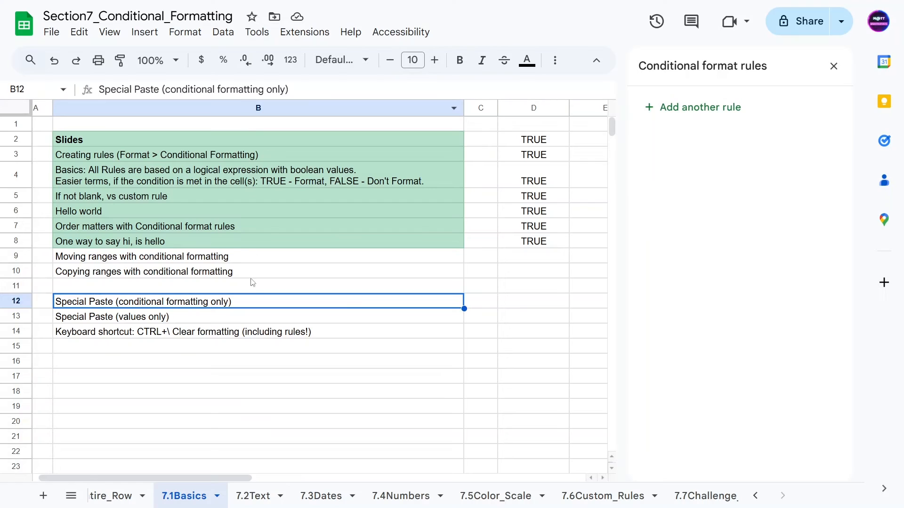
Move the whole of column B so that it becomes column J.
{"action": "left_click", "coordinate": [254, 135]}
{"action": "left_click", "coordinate": [251, 112]}
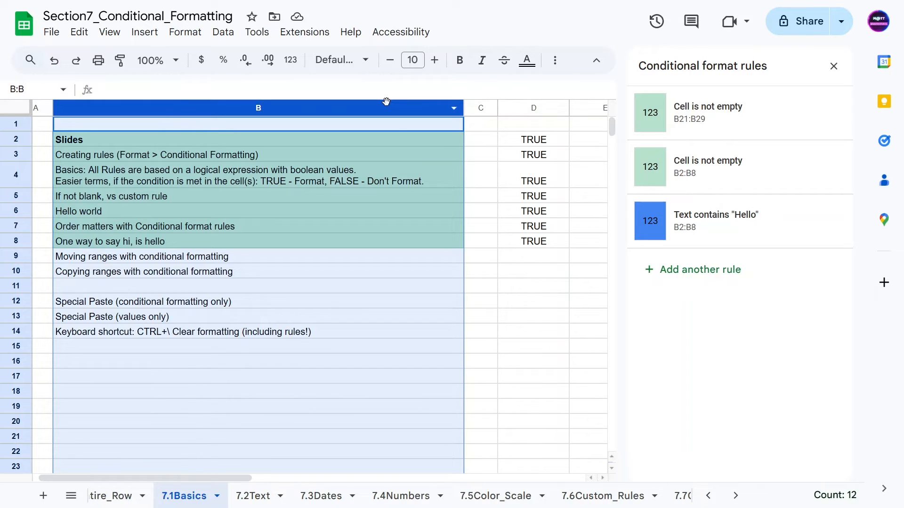
{"action": "left_click_drag", "start_coordinate": [384, 101], "coordinate": [236, 102]}
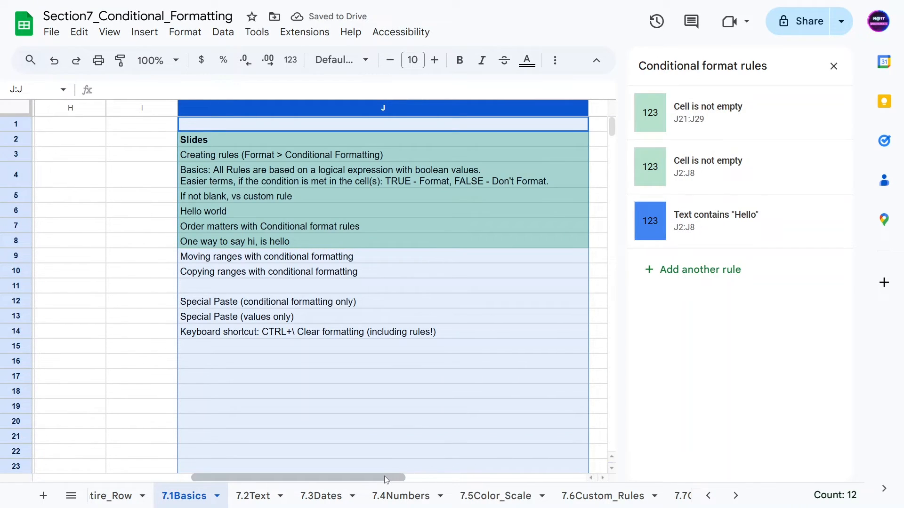
Check the cells in columns A to I, including the table's original location, for remaining conditional format rules.
{"action": "left_click_drag", "start_coordinate": [386, 477], "coordinate": [74, 451]}
{"action": "left_click", "coordinate": [76, 144]}
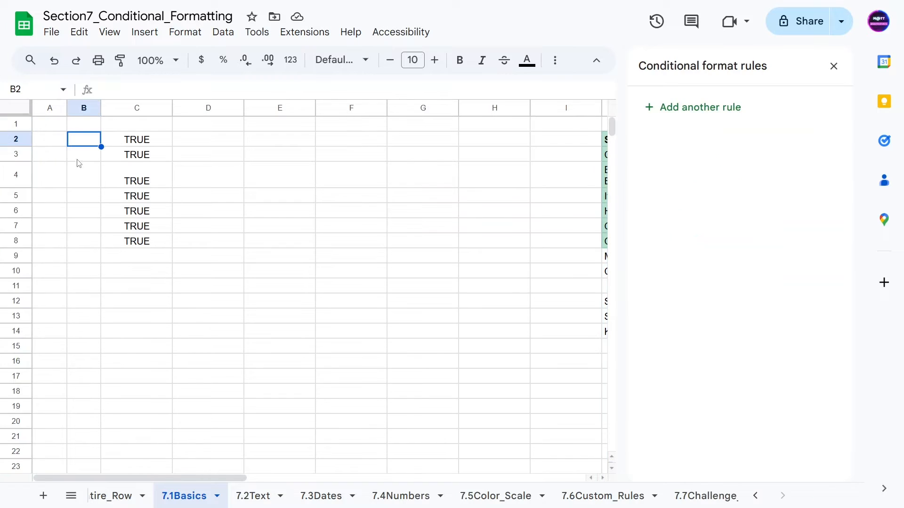
{"action": "left_click", "coordinate": [78, 174]}
{"action": "left_click", "coordinate": [80, 196]}
{"action": "left_click", "coordinate": [53, 143]}
{"action": "left_click", "coordinate": [59, 194]}
{"action": "left_click", "coordinate": [207, 141]}
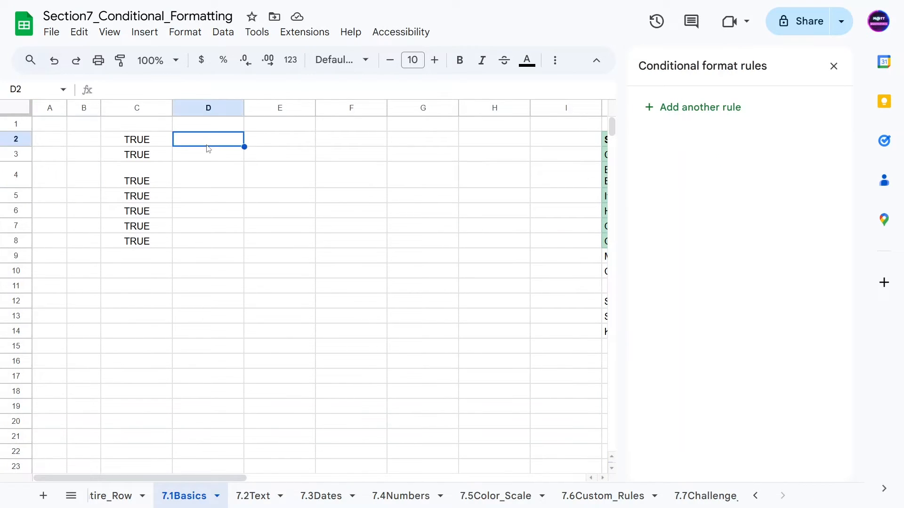
{"action": "left_click", "coordinate": [237, 229]}
{"action": "left_click", "coordinate": [361, 170]}
{"action": "left_click", "coordinate": [488, 155]}
{"action": "left_click", "coordinate": [486, 144]}
{"action": "left_click", "coordinate": [553, 147]}
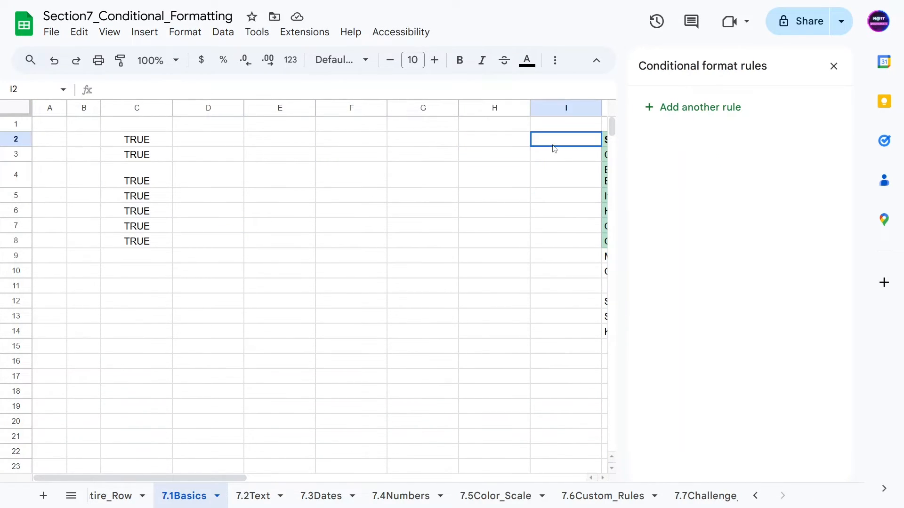
Compare the conditional format rules applying to the ranges A1:I15 and I2:L17.
{"action": "left_click_drag", "start_coordinate": [540, 126], "coordinate": [49, 346]}
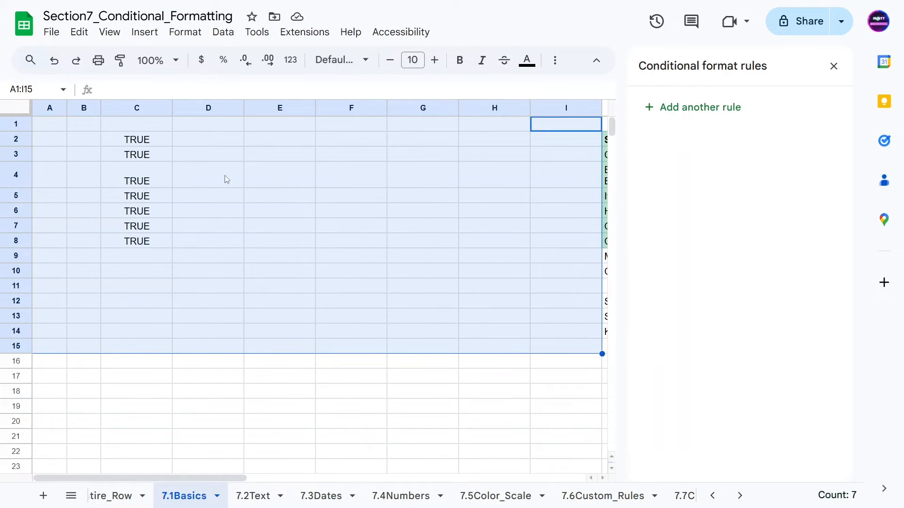
{"action": "left_click_drag", "start_coordinate": [549, 139], "coordinate": [283, 272]}
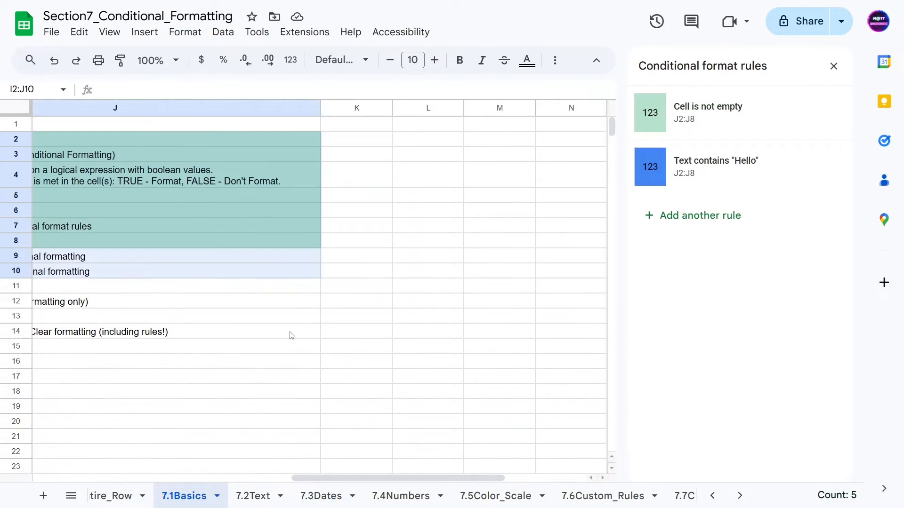
{"action": "left_click_drag", "start_coordinate": [292, 335], "coordinate": [458, 358]}
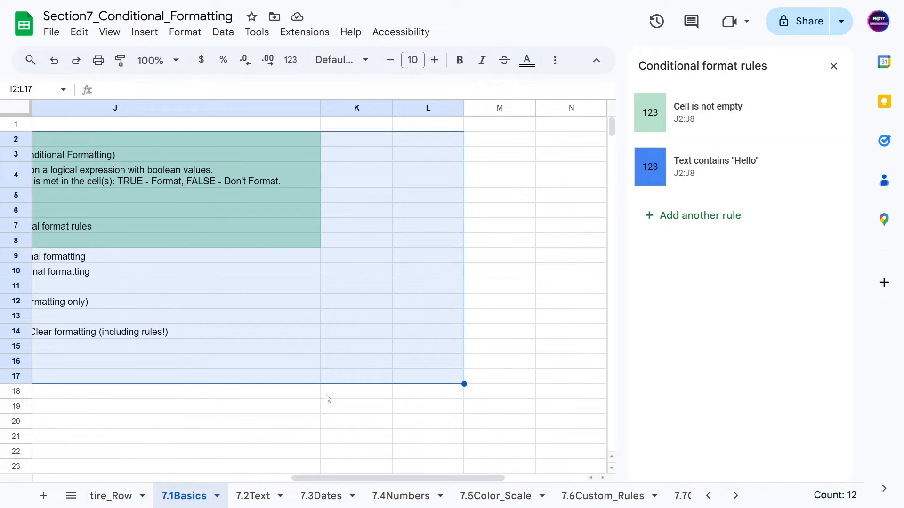
{"action": "left_click_drag", "start_coordinate": [363, 477], "coordinate": [195, 386]}
{"action": "left_click", "coordinate": [102, 126]}
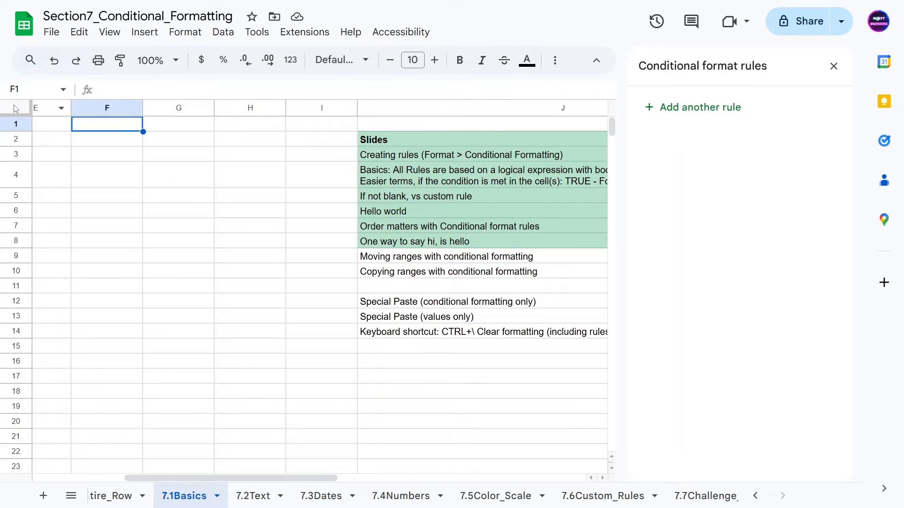
Find the leftover "Cell is not empty" rule on the blank range J21:J29 and delete it.
{"action": "left_click", "coordinate": [15, 109]}
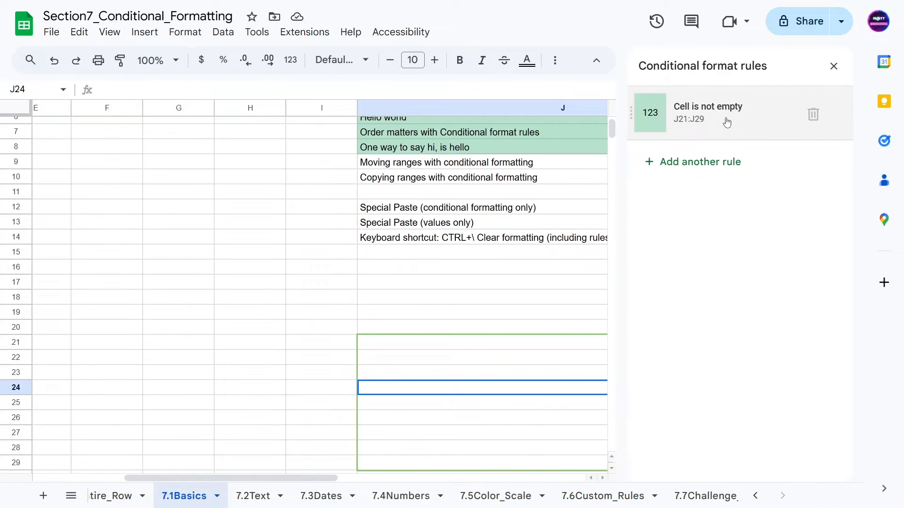
{"action": "scroll", "coordinate": [397, 329], "scroll_direction": "down", "scroll_amount": 2}
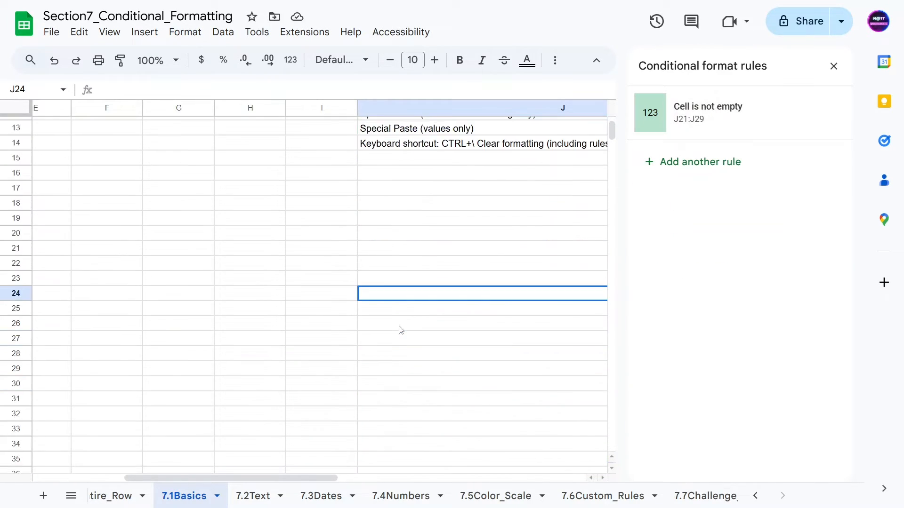
{"action": "left_click", "coordinate": [373, 273]}
{"action": "mouse_move", "coordinate": [788, 117]}
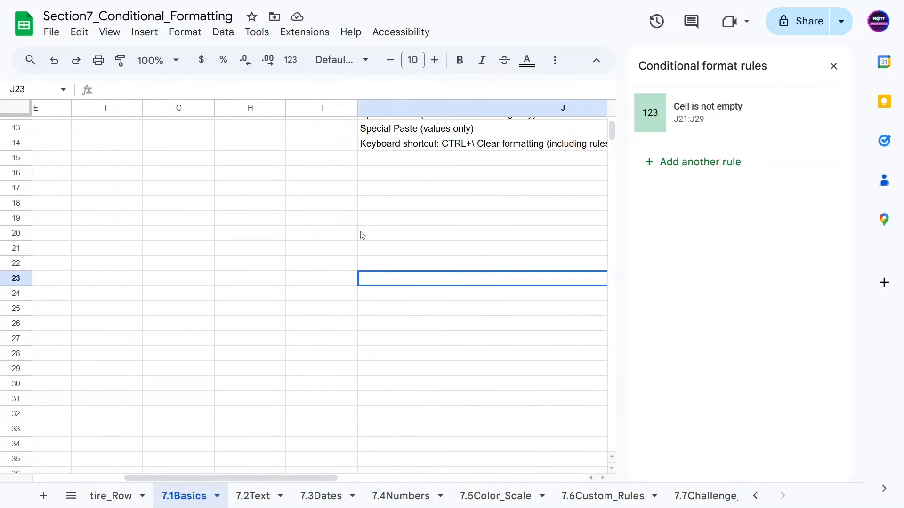
{"action": "left_click", "coordinate": [282, 234]}
{"action": "left_click", "coordinate": [415, 159]}
{"action": "left_click", "coordinate": [417, 264]}
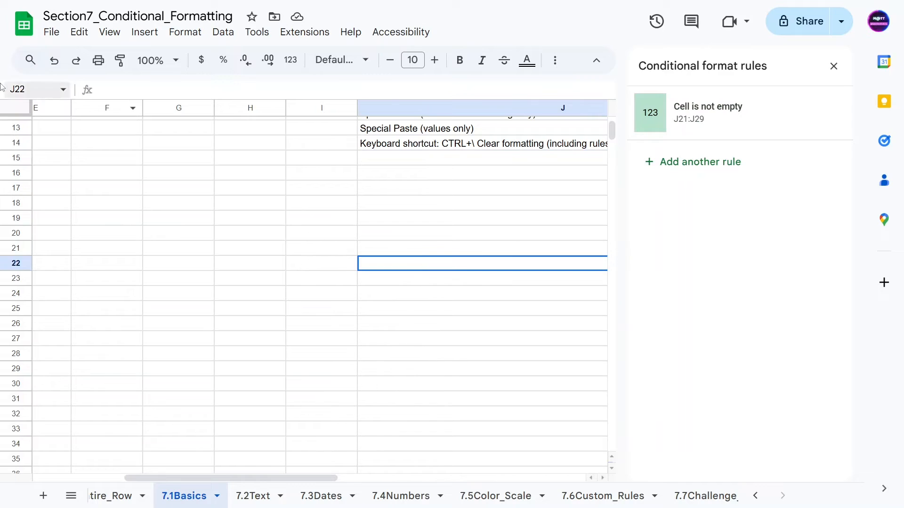
{"action": "left_click", "coordinate": [15, 112]}
{"action": "left_click", "coordinate": [486, 325]}
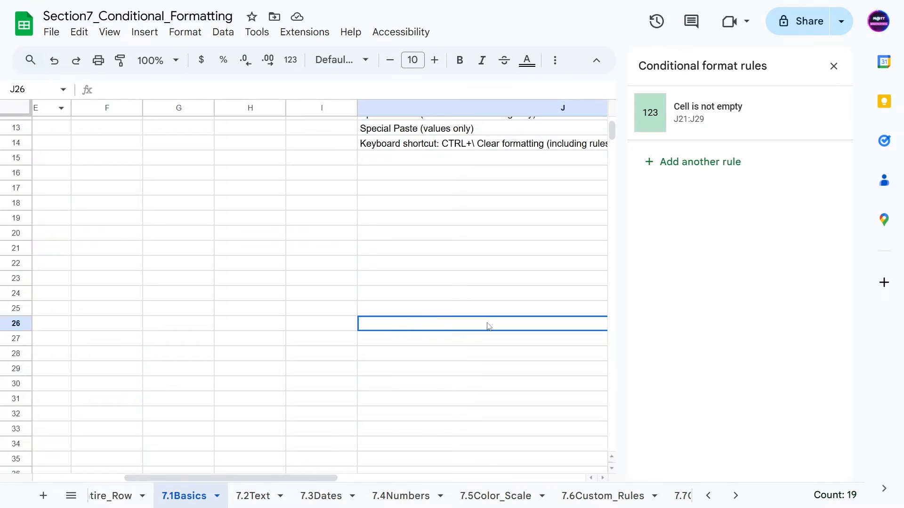
{"action": "mouse_move", "coordinate": [762, 101]}
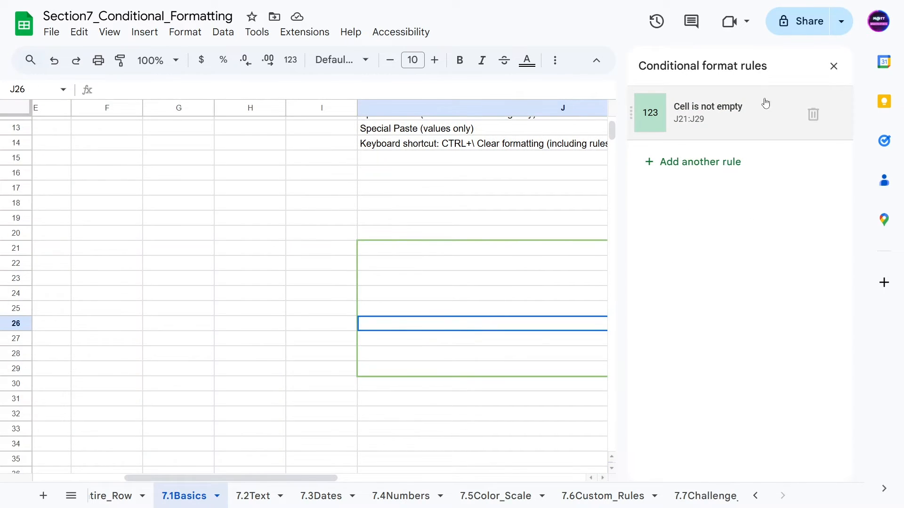
{"action": "left_click", "coordinate": [814, 117]}
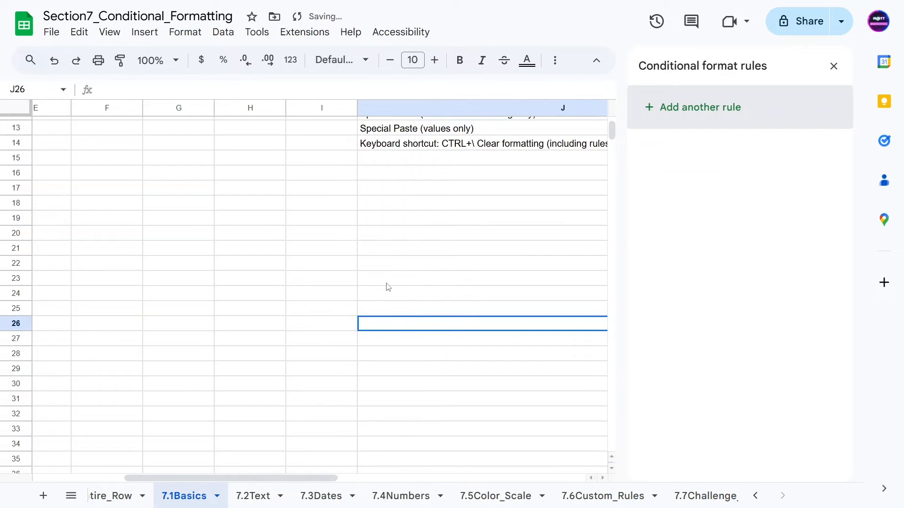
Copy the range J2:J17 containing the conditionally formatted table.
{"action": "left_click", "coordinate": [249, 218]}
{"action": "scroll", "coordinate": [296, 238], "scroll_direction": "up", "scroll_amount": 5}
{"action": "left_click", "coordinate": [311, 213]}
{"action": "key", "text": "Right"}
{"action": "key", "text": "Right"}
{"action": "key", "text": "Left"}
{"action": "key", "text": "Left"}
{"action": "key", "text": "Left"}
{"action": "key", "text": "Left"}
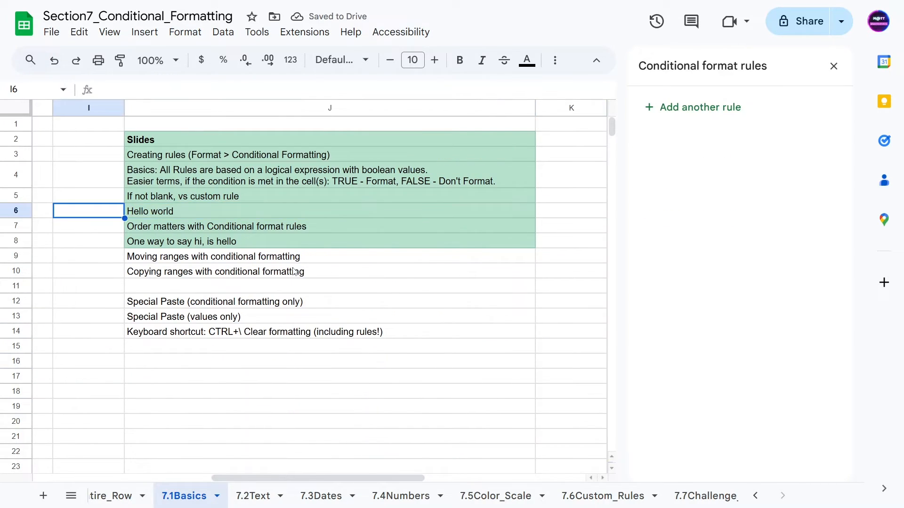
{"action": "key", "text": "Right"}
{"action": "key", "text": "Right"}
{"action": "key", "text": "Right"}
{"action": "key", "text": "Right"}
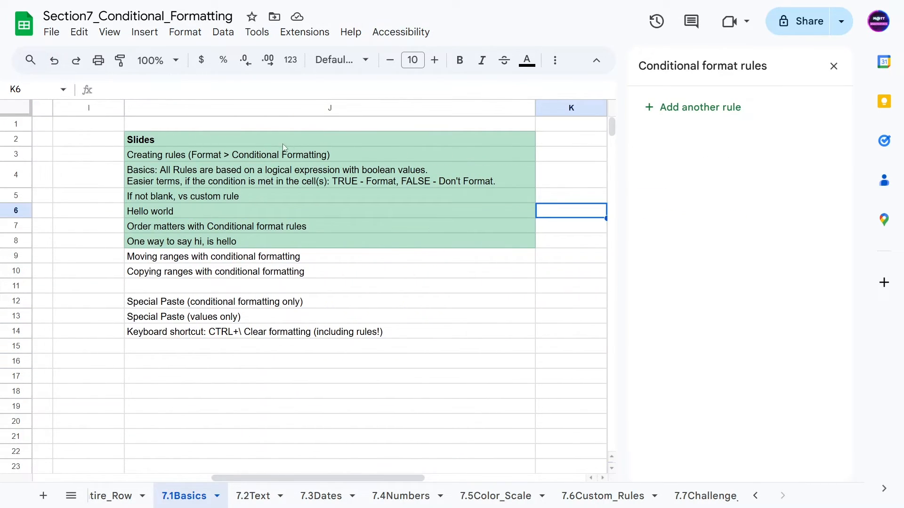
{"action": "left_click_drag", "start_coordinate": [343, 136], "coordinate": [253, 368]}
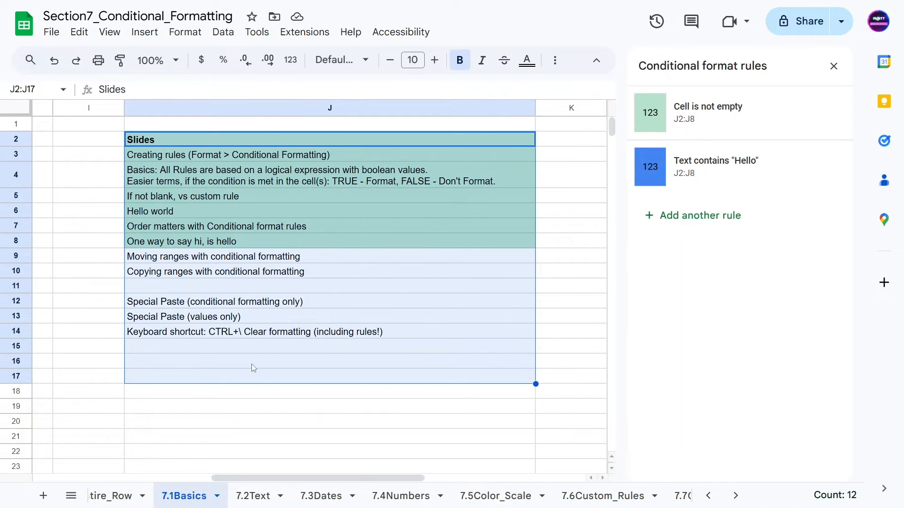
{"action": "key", "text": "ctrl+c"}
Paste the copied table with its formatting into column F, starting at cell F2.
{"action": "left_click", "coordinate": [45, 196]}
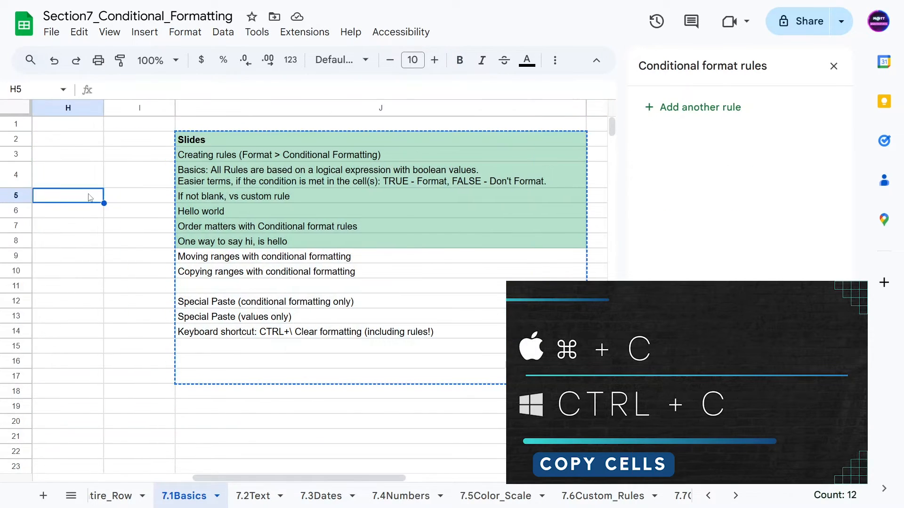
{"action": "key", "text": "Left"}
{"action": "key", "text": "Left"}
{"action": "key", "text": "Left"}
{"action": "key", "text": "Left"}
{"action": "key", "text": "Left"}
{"action": "key", "text": "Left"}
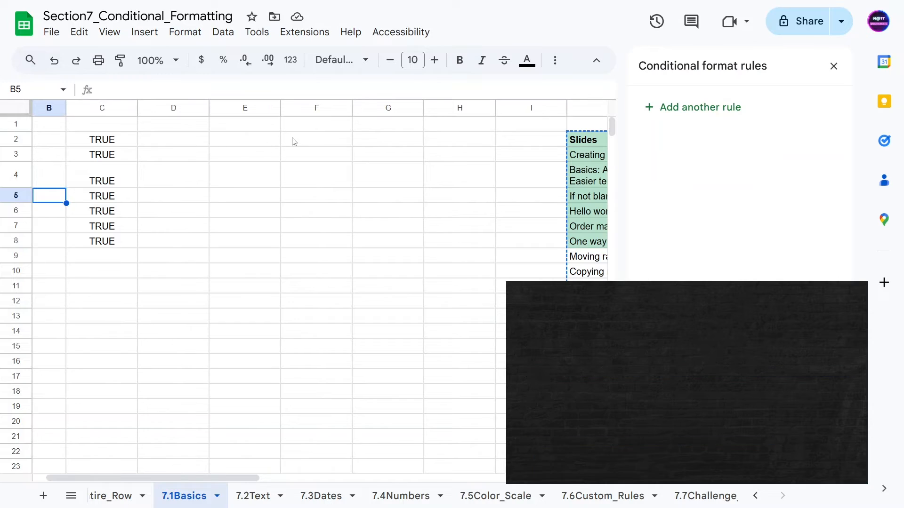
{"action": "left_click", "coordinate": [294, 142]}
{"action": "key", "text": "ctrl+v"}
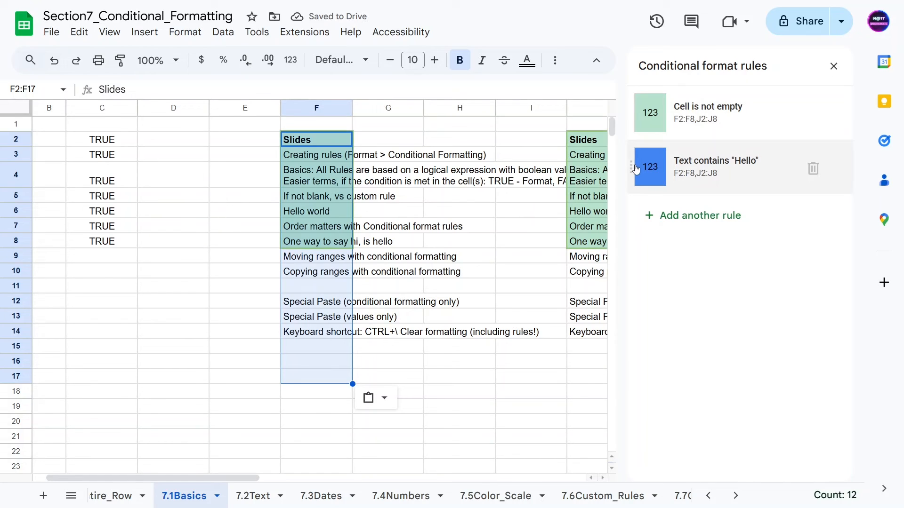
Reorder the rules on F2:F8,J2:J8 so "Text contains Hello" comes first, and check the Hello world cells in both tables.
{"action": "left_click_drag", "start_coordinate": [631, 168], "coordinate": [633, 112]}
{"action": "left_click", "coordinate": [206, 230]}
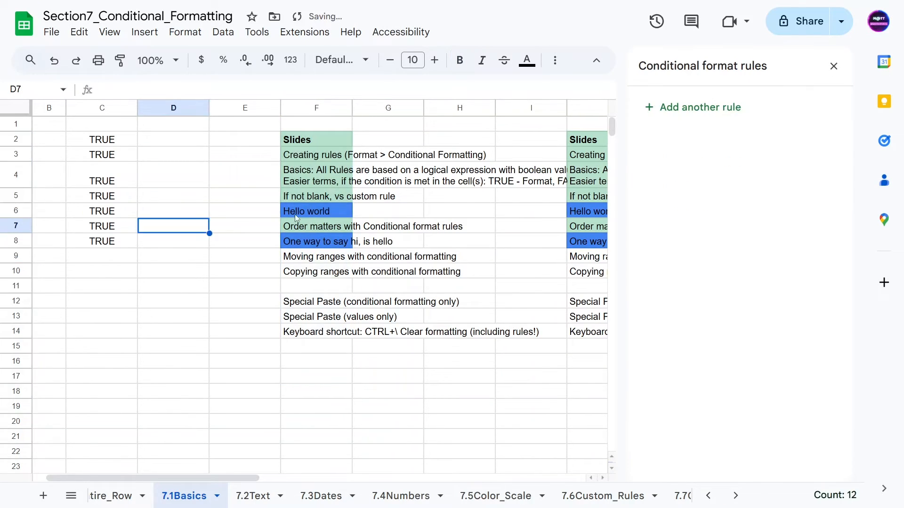
{"action": "left_click", "coordinate": [306, 214]}
{"action": "left_click", "coordinate": [586, 217]}
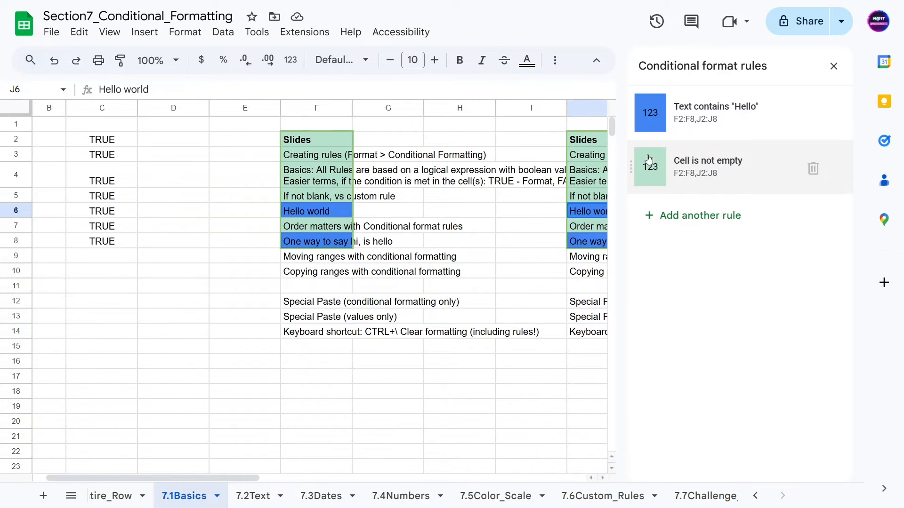
Examine which rules apply to the blank cells and to the tables in columns F and J.
{"action": "left_click", "coordinate": [197, 157]}
{"action": "left_click", "coordinate": [442, 176]}
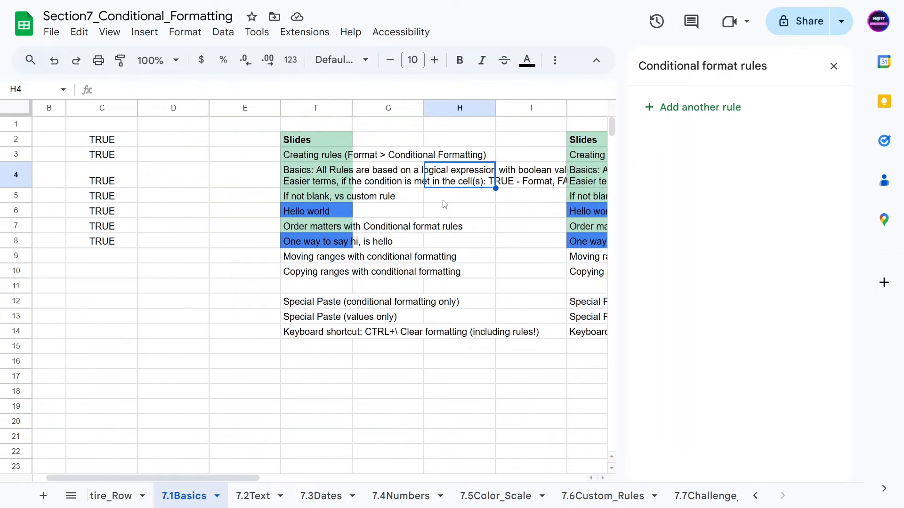
{"action": "left_click", "coordinate": [446, 198]}
{"action": "left_click", "coordinate": [381, 128]}
{"action": "left_click", "coordinate": [412, 141]}
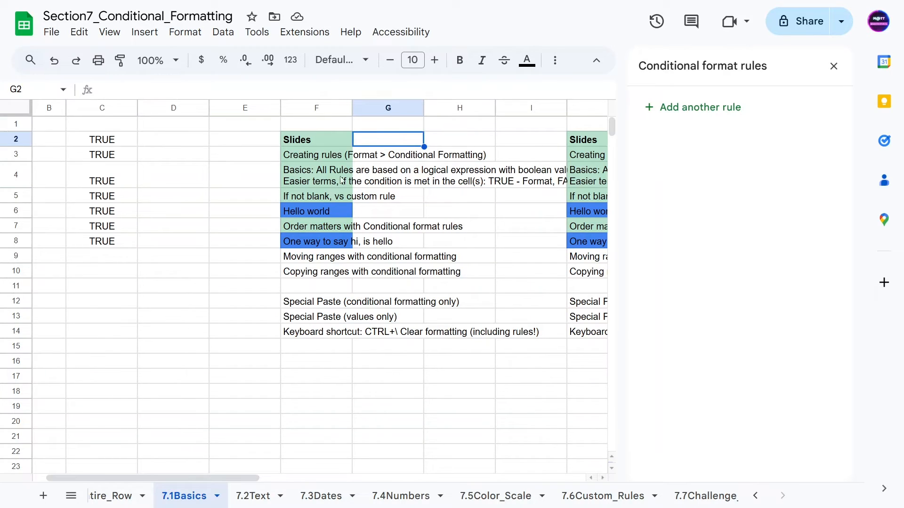
{"action": "left_click", "coordinate": [456, 141]}
{"action": "left_click", "coordinate": [447, 160]}
{"action": "left_click_drag", "start_coordinate": [331, 145], "coordinate": [317, 346]}
{"action": "left_click_drag", "start_coordinate": [570, 141], "coordinate": [577, 333]}
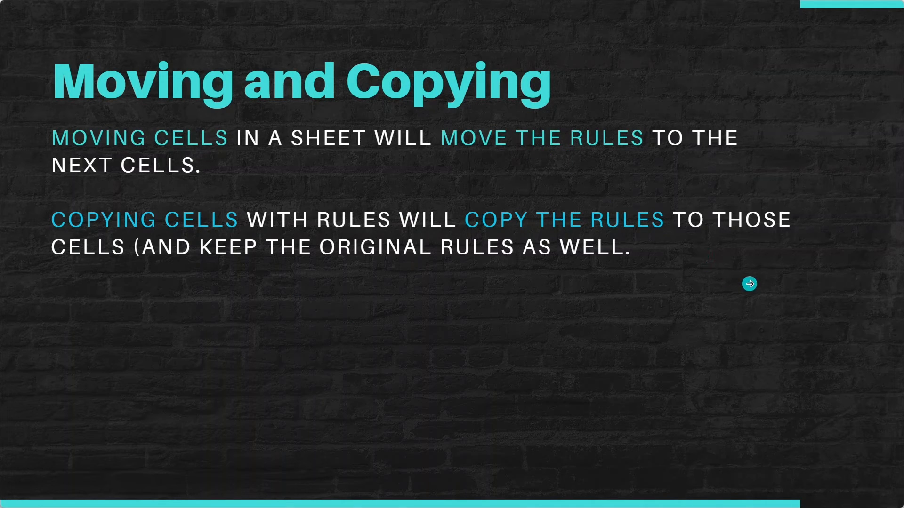
{"action": "left_click", "coordinate": [777, 298]}
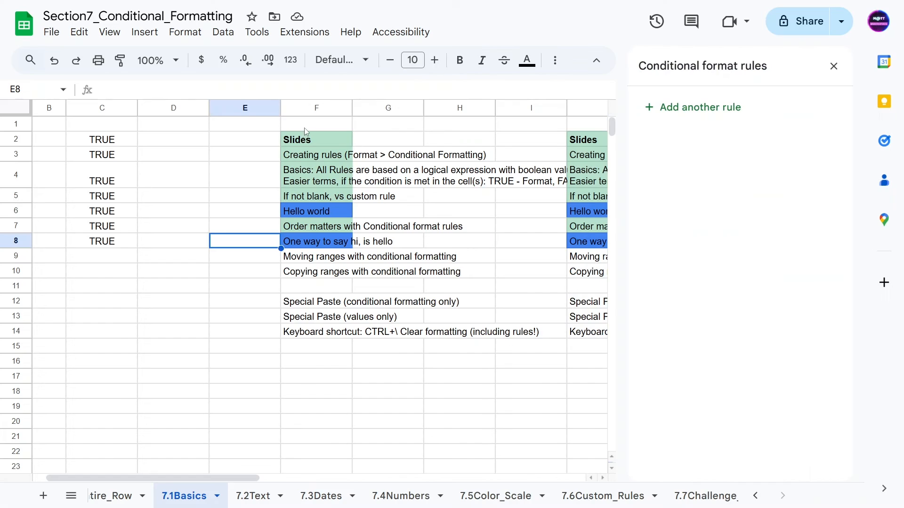
Copy the range F2:F14 and paste only its values into column D, starting at cell D2.
{"action": "left_click_drag", "start_coordinate": [298, 144], "coordinate": [299, 333]}
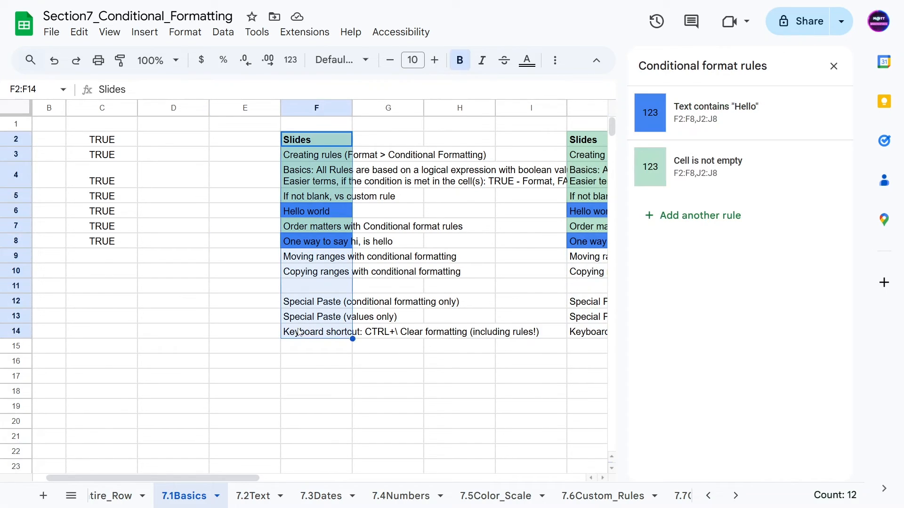
{"action": "key", "text": "ctrl+c"}
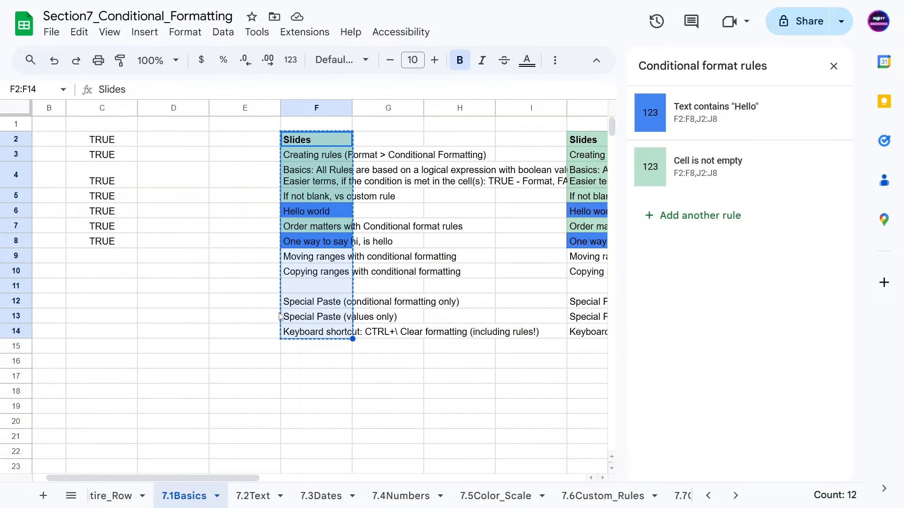
{"action": "left_click", "coordinate": [178, 144]}
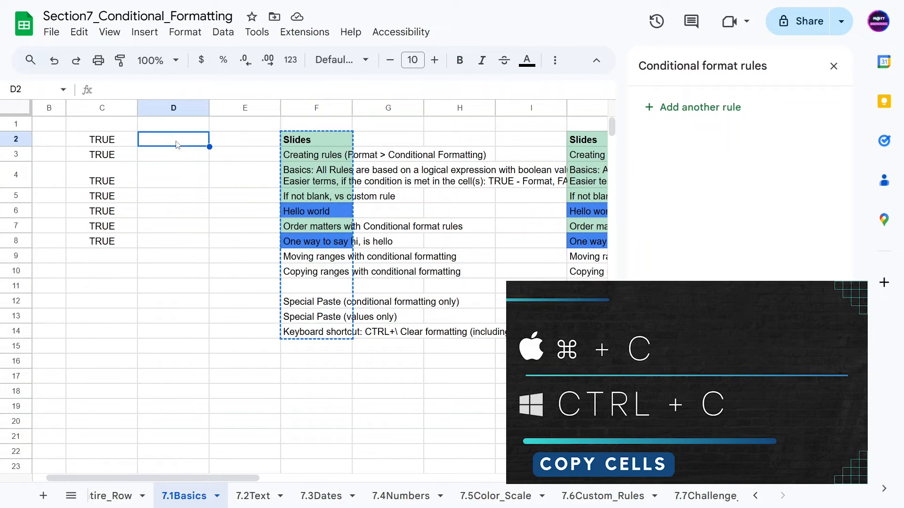
{"action": "right_click", "coordinate": [178, 144]}
{"action": "mouse_move", "coordinate": [263, 141]}
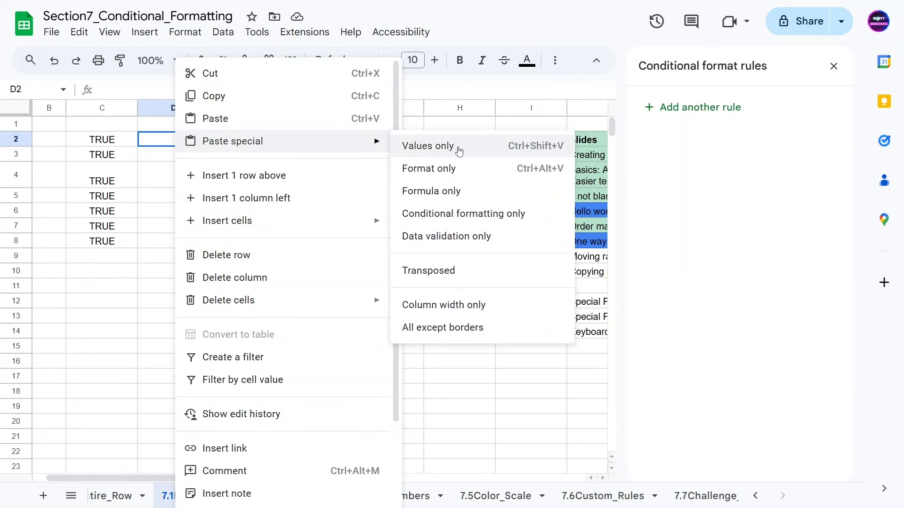
{"action": "left_click", "coordinate": [457, 146]}
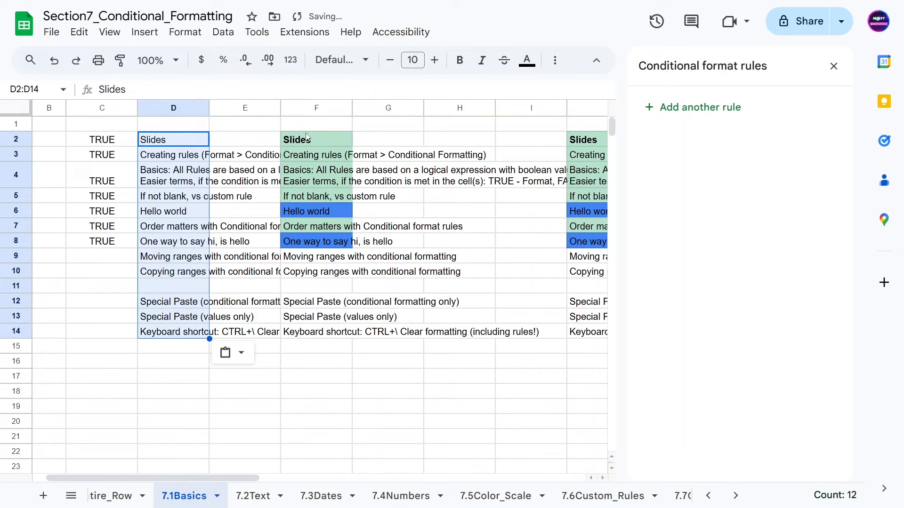
Compare which conditional format rules apply to the values in D2:D14 and to the formatted range F2:F8.
{"action": "left_click", "coordinate": [306, 258]}
{"action": "left_click", "coordinate": [258, 156]}
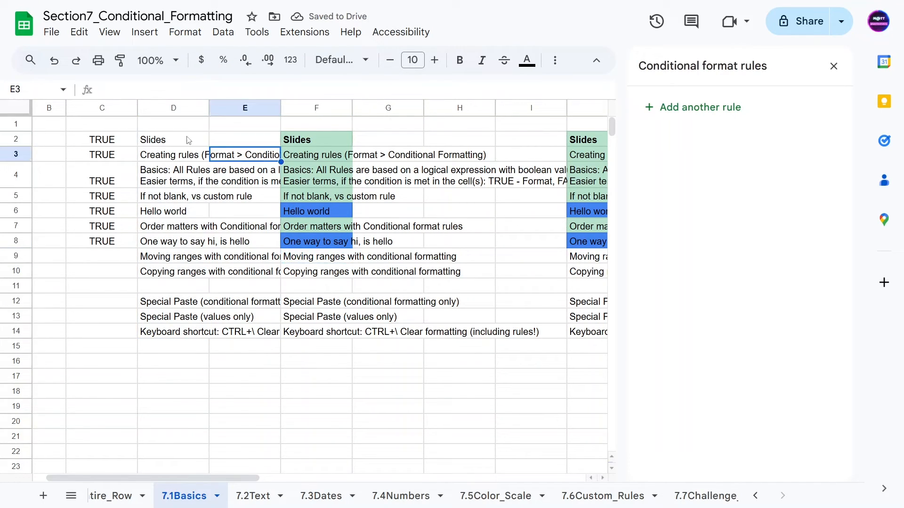
{"action": "left_click_drag", "start_coordinate": [189, 140], "coordinate": [188, 332]}
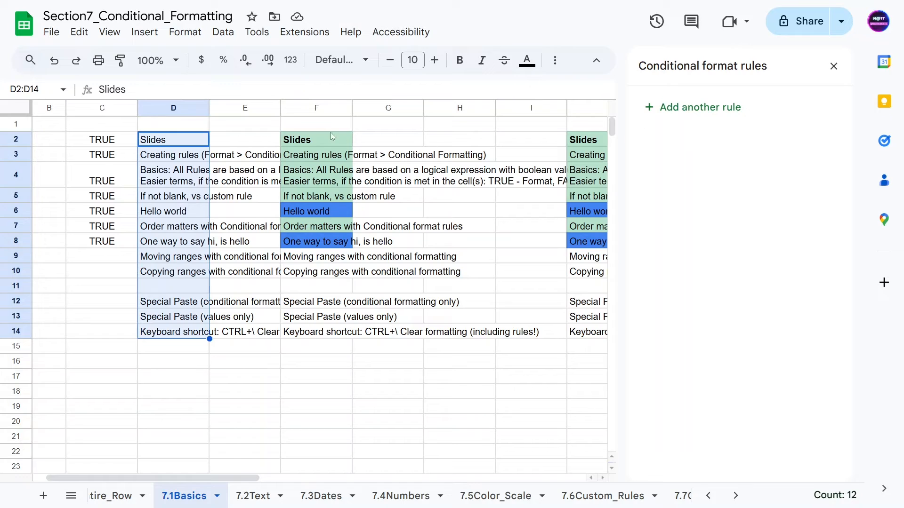
{"action": "left_click", "coordinate": [243, 141]}
{"action": "left_click", "coordinate": [249, 197]}
{"action": "left_click", "coordinate": [305, 141]}
{"action": "left_click_drag", "start_coordinate": [306, 201], "coordinate": [313, 241]}
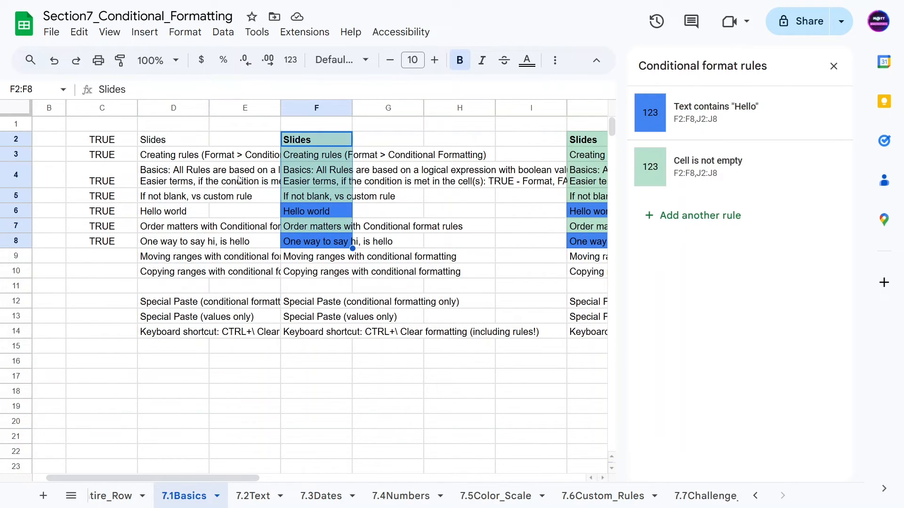
{"action": "left_click_drag", "start_coordinate": [172, 140], "coordinate": [172, 333]}
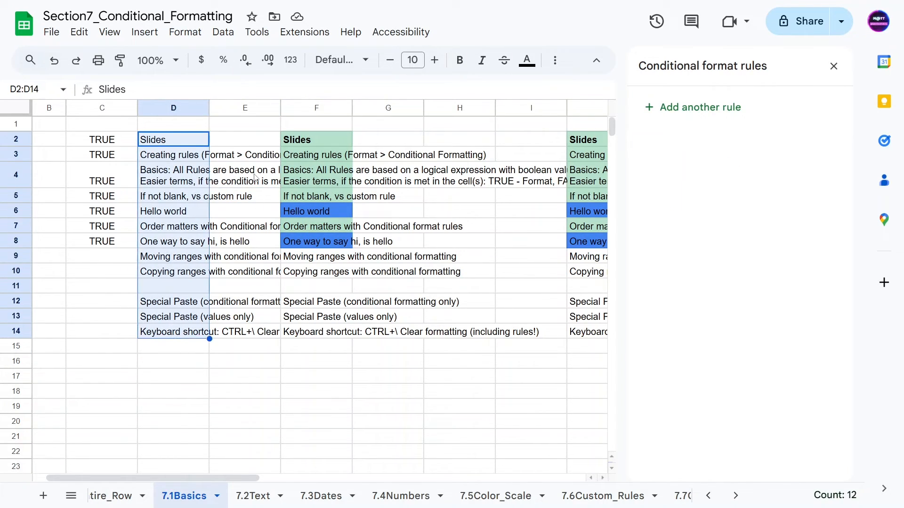
Copy the range F2:F14 and paste only its conditional formatting into column H, starting at cell H2.
{"action": "left_click_drag", "start_coordinate": [306, 140], "coordinate": [309, 335]}
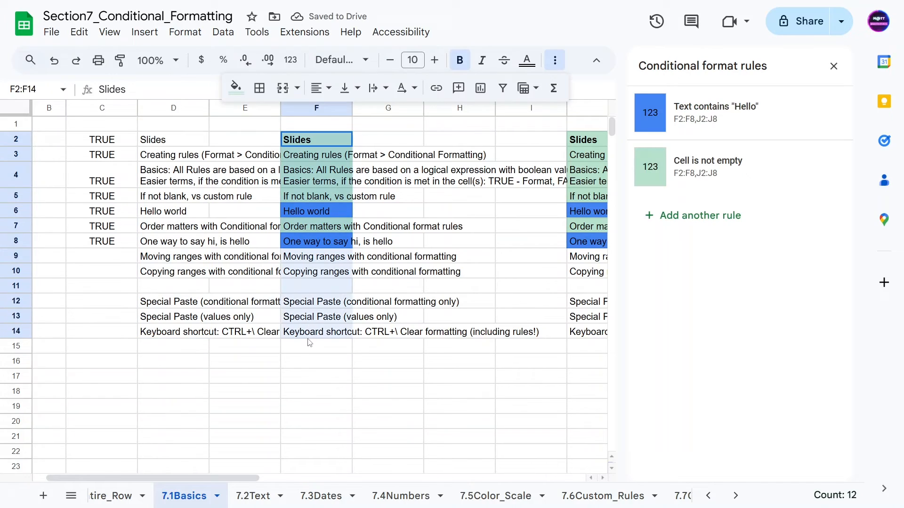
{"action": "right_click", "coordinate": [312, 239]}
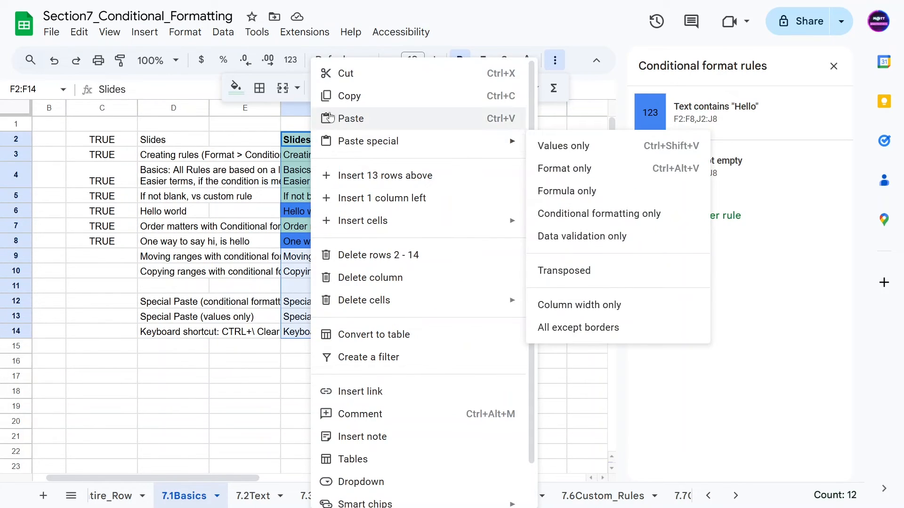
{"action": "left_click", "coordinate": [348, 97]}
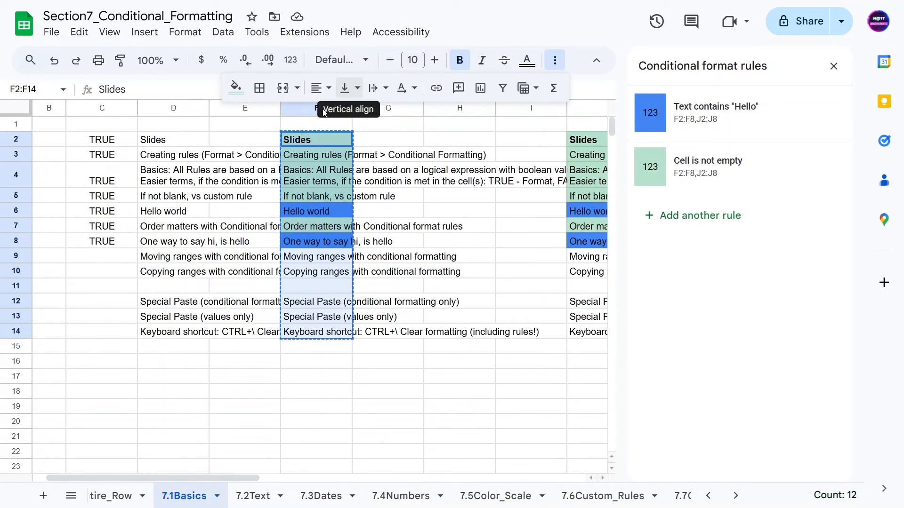
{"action": "left_click", "coordinate": [446, 141]}
{"action": "right_click", "coordinate": [446, 143]}
{"action": "mouse_move", "coordinate": [447, 142]}
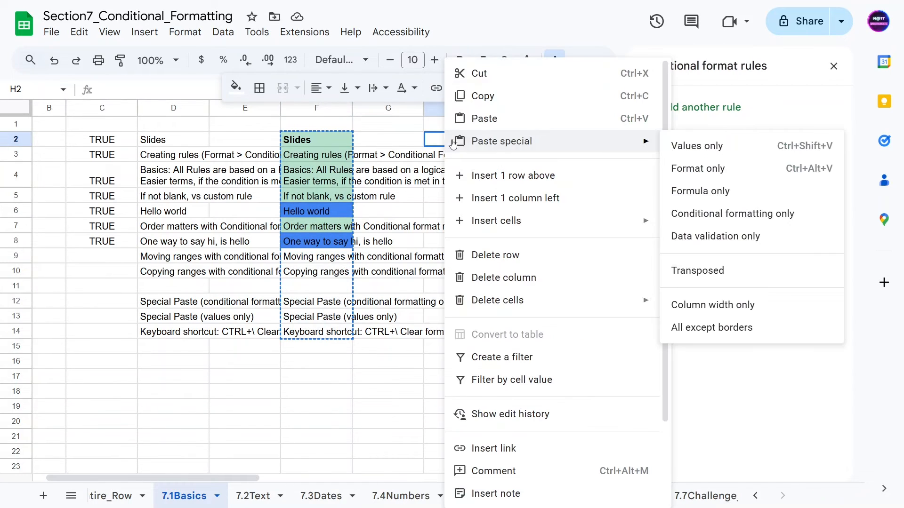
{"action": "left_click", "coordinate": [744, 221]}
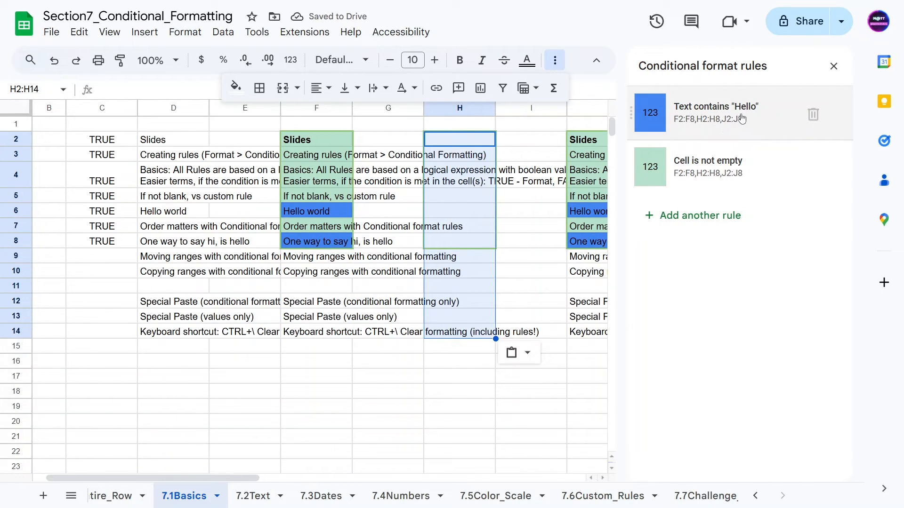
{"action": "left_click", "coordinate": [406, 214]}
{"action": "left_click_drag", "start_coordinate": [448, 141], "coordinate": [459, 331]}
Try pasting only the copied conditional formatting onto the TRUE cells in C2:C14, and undo the paste.
{"action": "left_click_drag", "start_coordinate": [184, 476], "coordinate": [2, 460]}
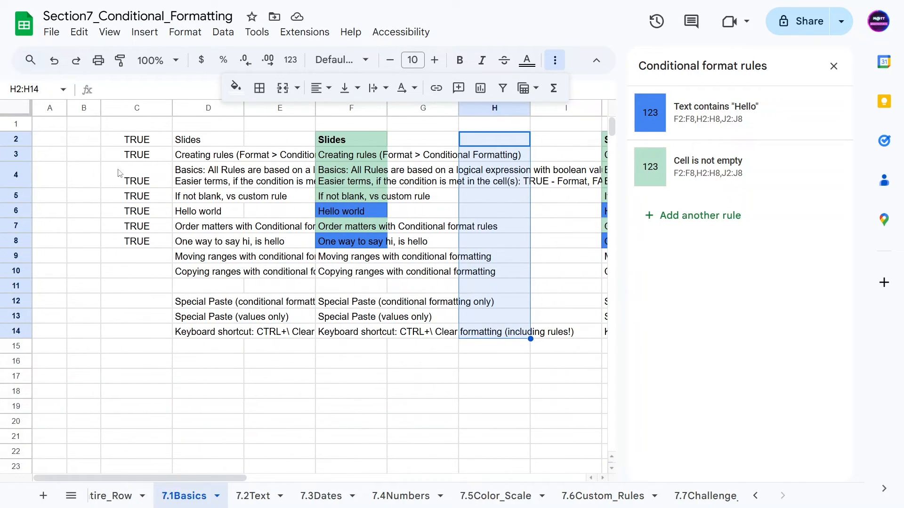
{"action": "left_click_drag", "start_coordinate": [115, 141], "coordinate": [121, 337]}
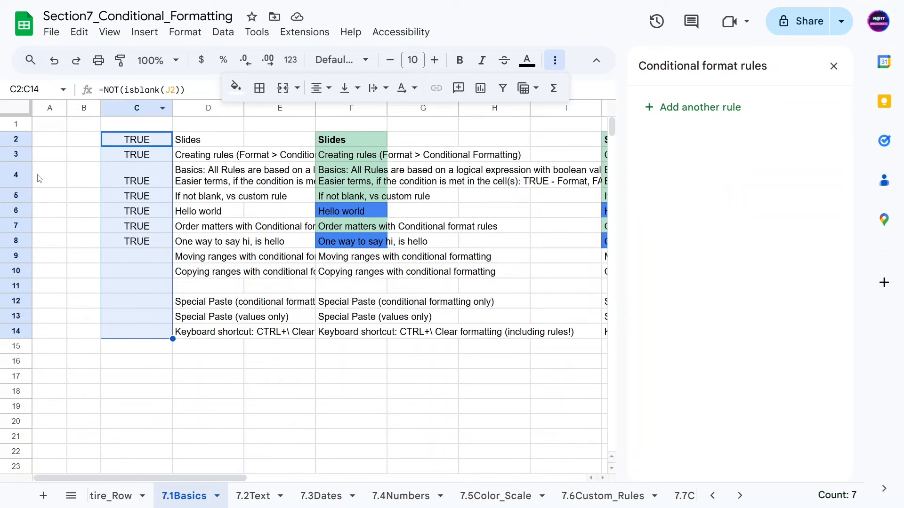
{"action": "right_click", "coordinate": [129, 161]}
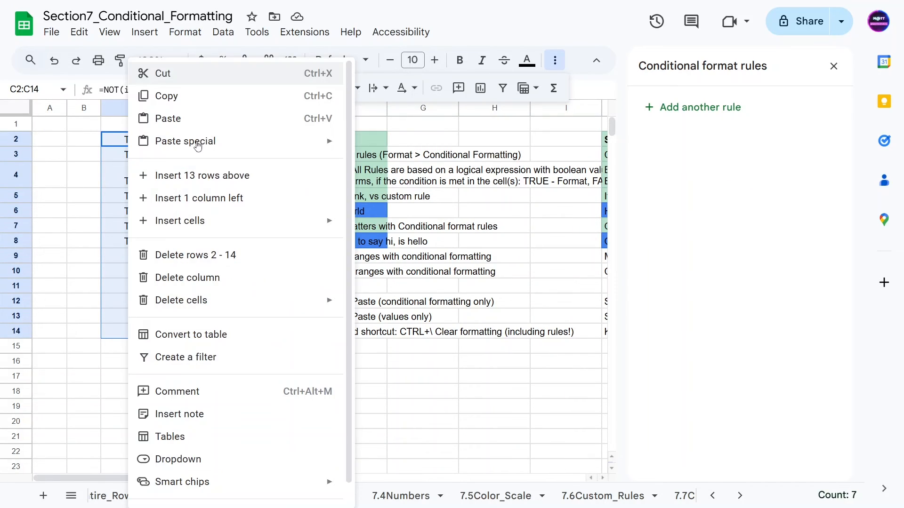
{"action": "mouse_move", "coordinate": [279, 144]}
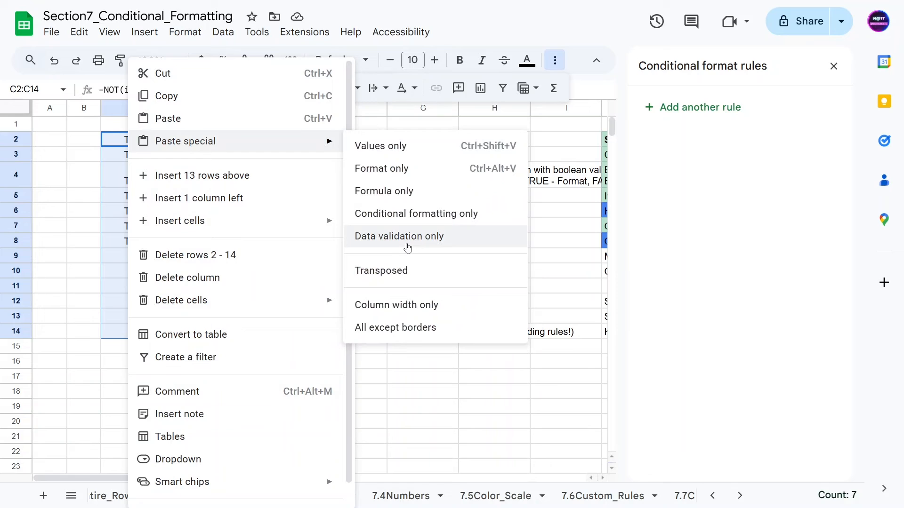
{"action": "left_click", "coordinate": [404, 216]}
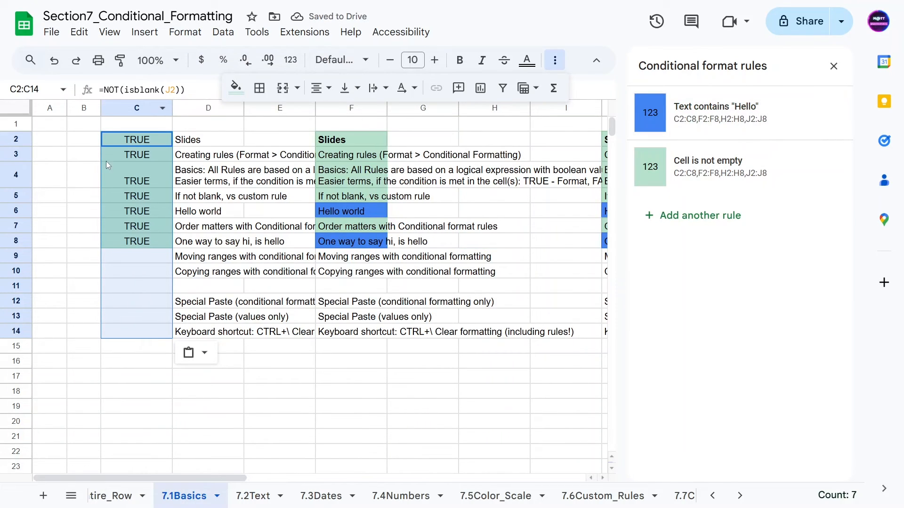
{"action": "left_click", "coordinate": [271, 155]}
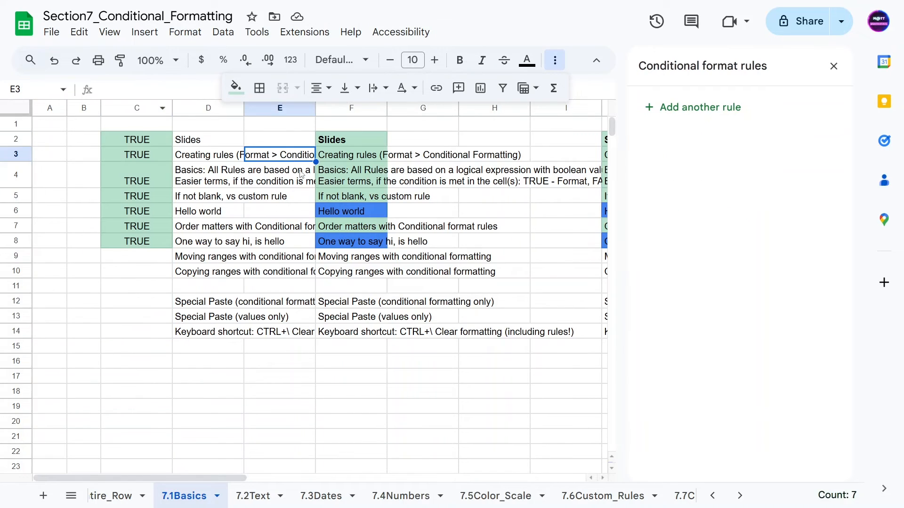
{"action": "left_click", "coordinate": [131, 166]}
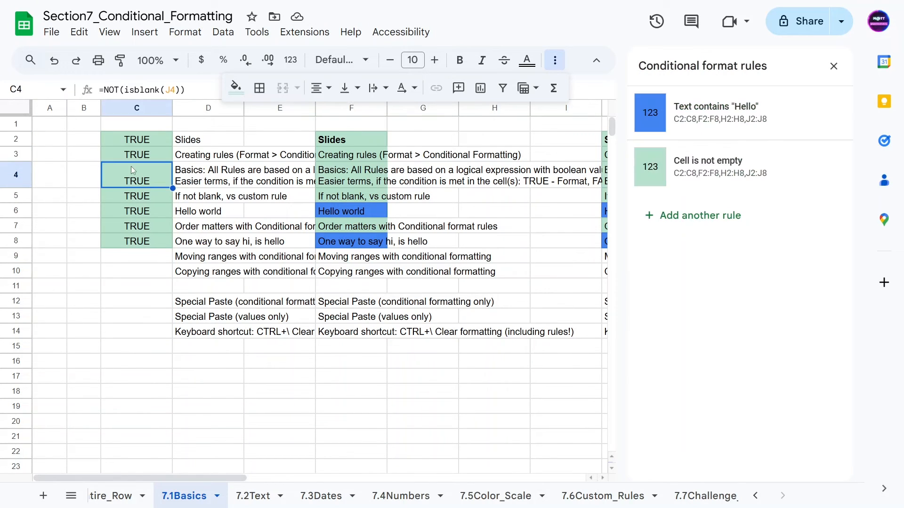
{"action": "key", "text": "ctrl+z"}
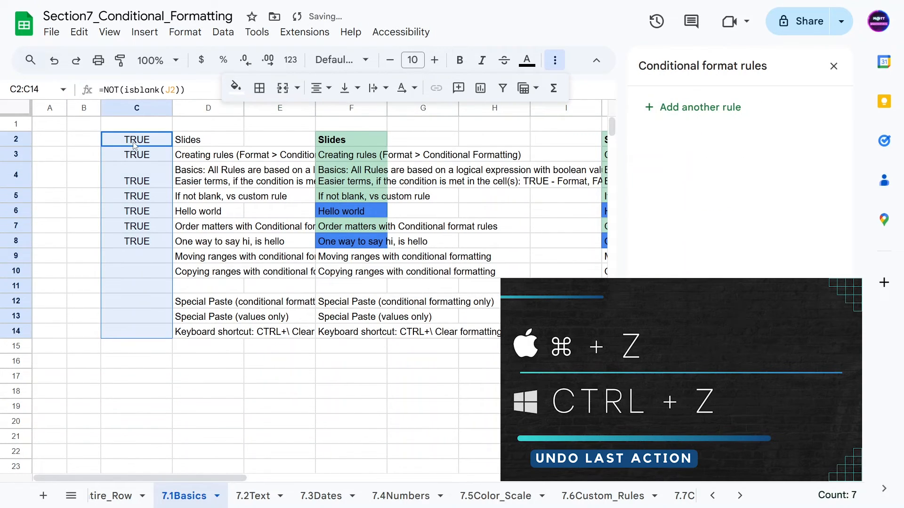
Paste only the copied format of F2:F14 onto the range C2:C14.
{"action": "right_click", "coordinate": [134, 146]}
{"action": "mouse_move", "coordinate": [264, 142]}
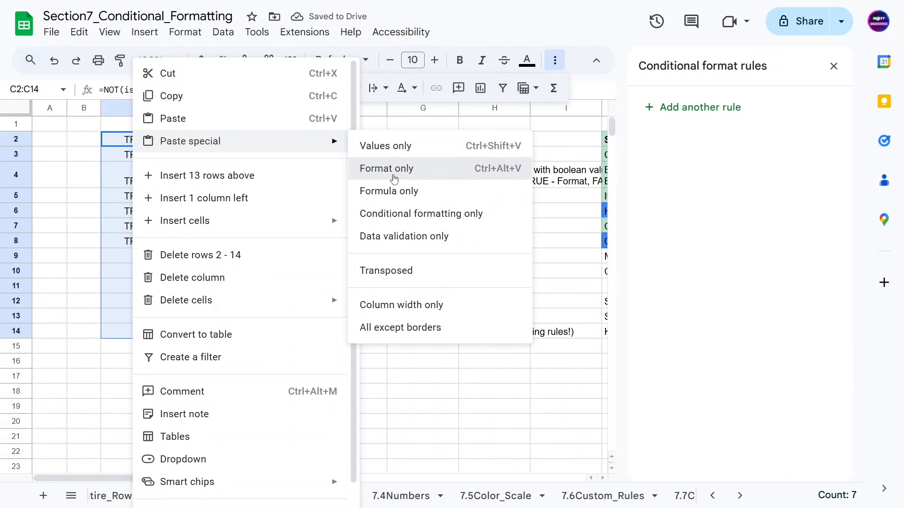
{"action": "left_click", "coordinate": [393, 177]}
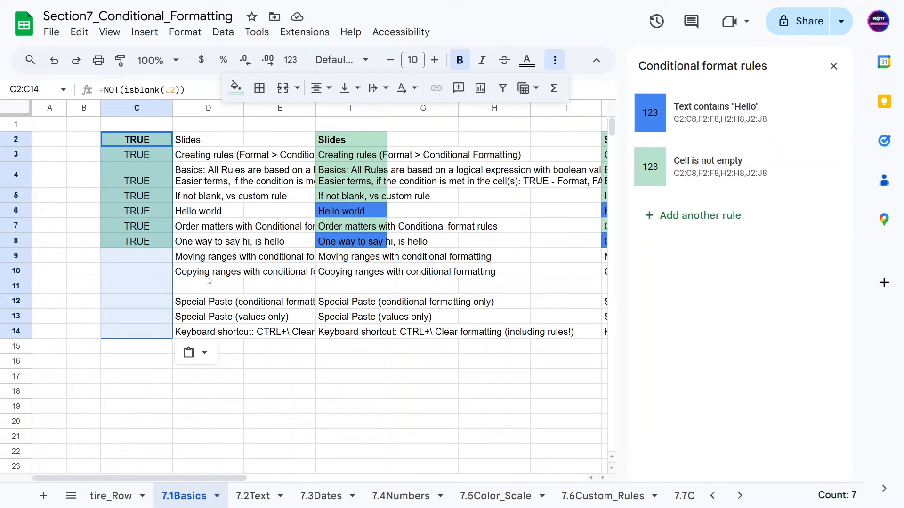
{"action": "left_click", "coordinate": [252, 261]}
Fill cells F9:F10 with the standard red color.
{"action": "left_click", "coordinate": [348, 272]}
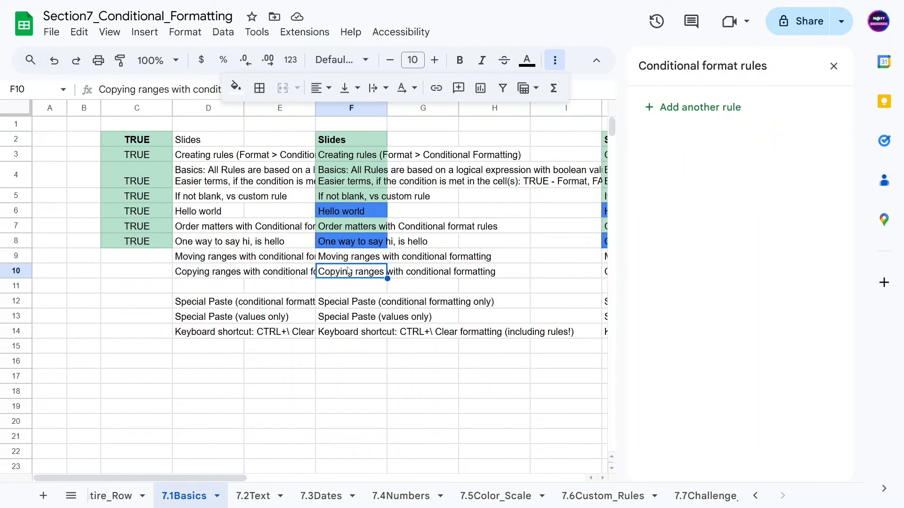
{"action": "left_click_drag", "start_coordinate": [347, 257], "coordinate": [339, 271]}
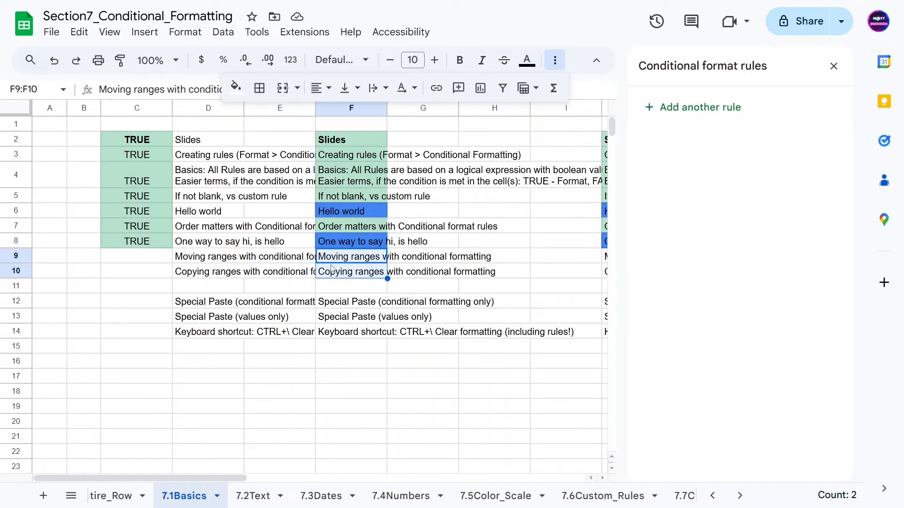
{"action": "left_click", "coordinate": [236, 87]}
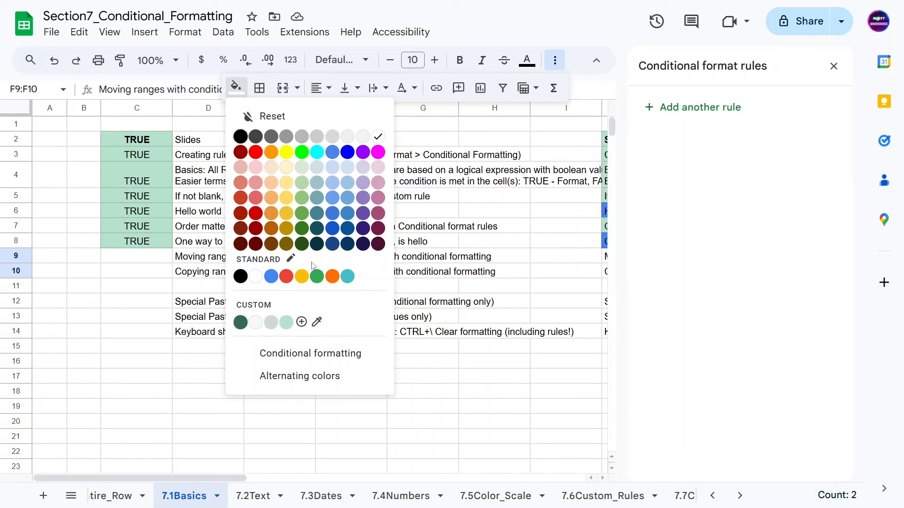
{"action": "left_click", "coordinate": [287, 276]}
{"action": "left_click", "coordinate": [208, 285]}
{"action": "left_click_drag", "start_coordinate": [351, 139], "coordinate": [343, 333]}
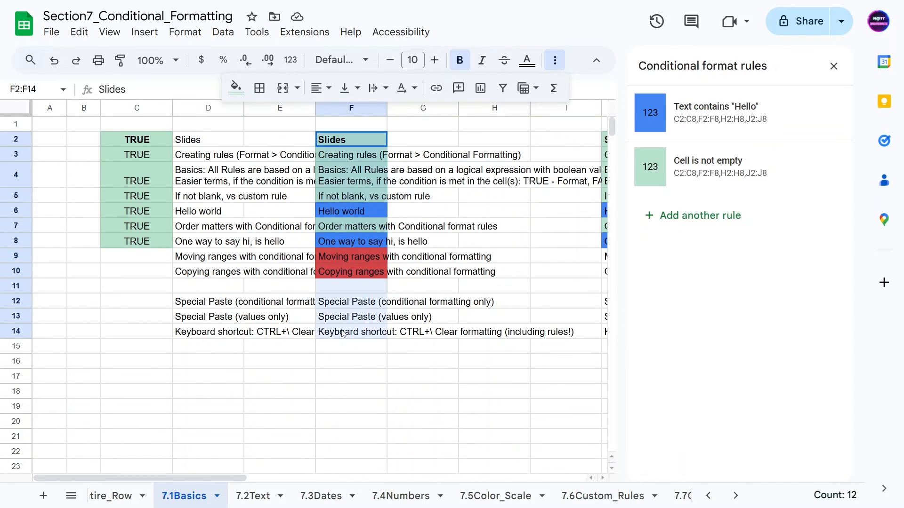
{"action": "key", "text": "super+c"}
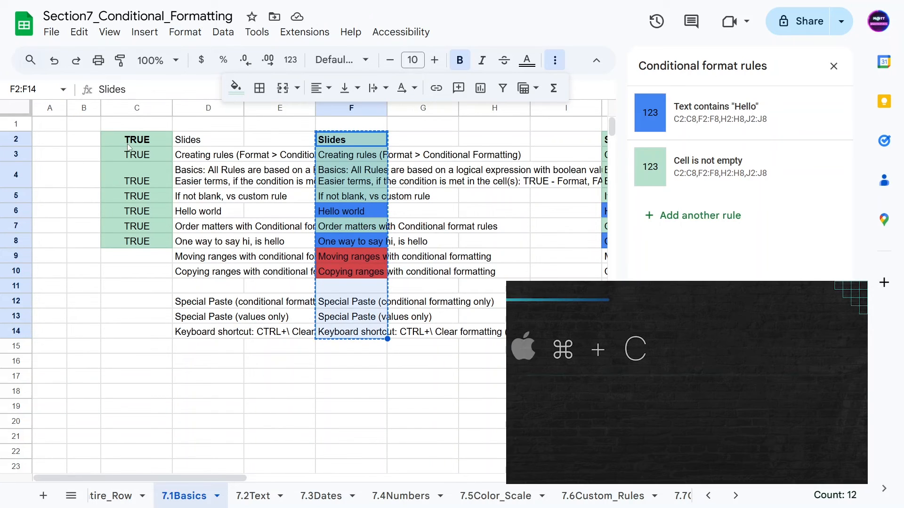
{"action": "left_click", "coordinate": [126, 142]}
{"action": "right_click", "coordinate": [126, 141]}
{"action": "left_click", "coordinate": [60, 154]}
Clear all formatting, including the conditional format rules, from the range C2:C15.
{"action": "left_click_drag", "start_coordinate": [123, 140], "coordinate": [123, 346]}
{"action": "key", "text": "ctrl+v"}
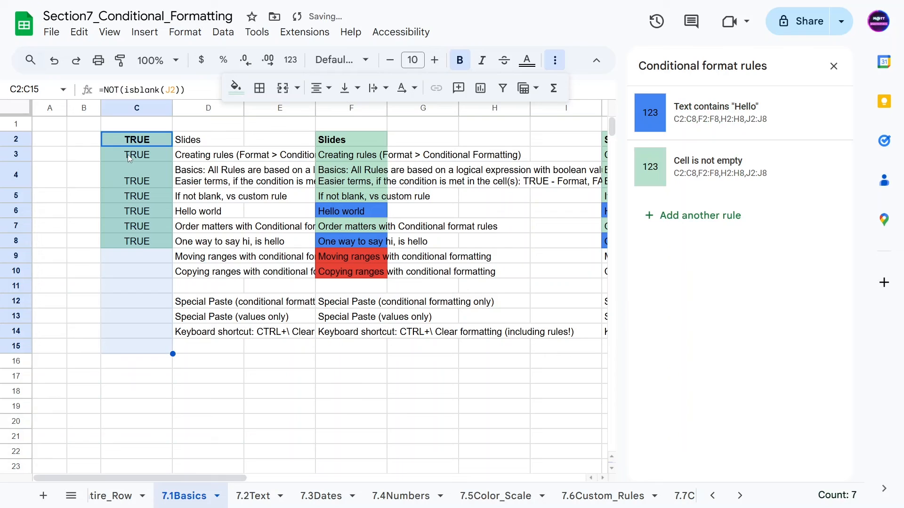
{"action": "key", "text": "ctrl+backslash"}
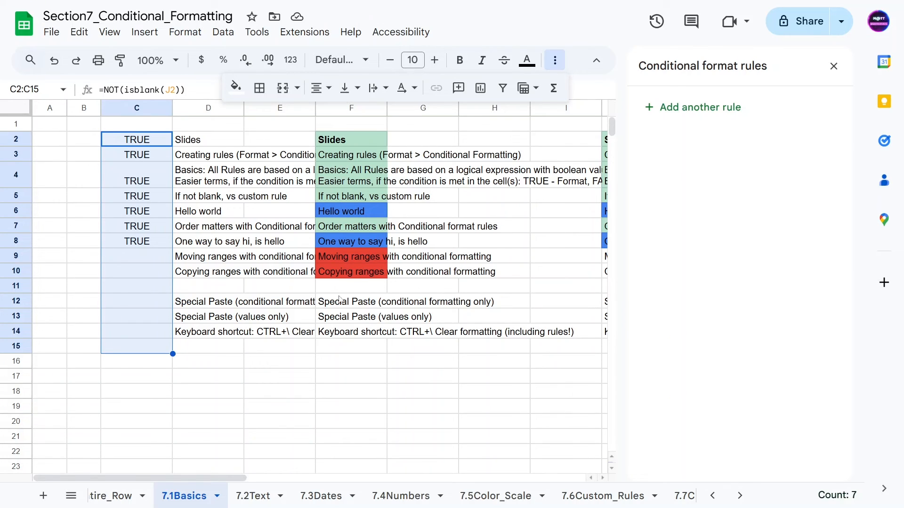
Copy the range F2:F14, including its red cells and conditional formatting.
{"action": "left_click_drag", "start_coordinate": [350, 139], "coordinate": [350, 335]}
{"action": "key", "text": "ctrl+c"}
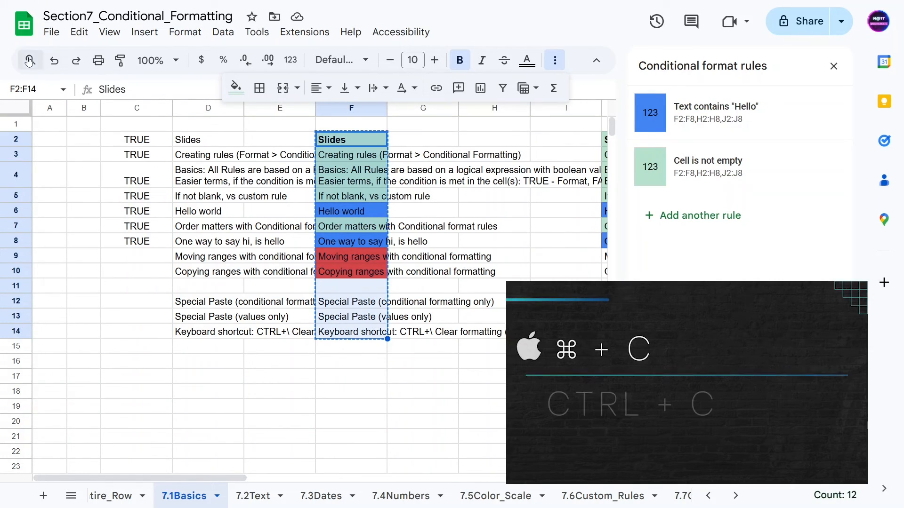
Try pasting only the copied format into column C from cell C2, and undo the paste.
{"action": "right_click", "coordinate": [135, 139]}
{"action": "mouse_move", "coordinate": [222, 141]}
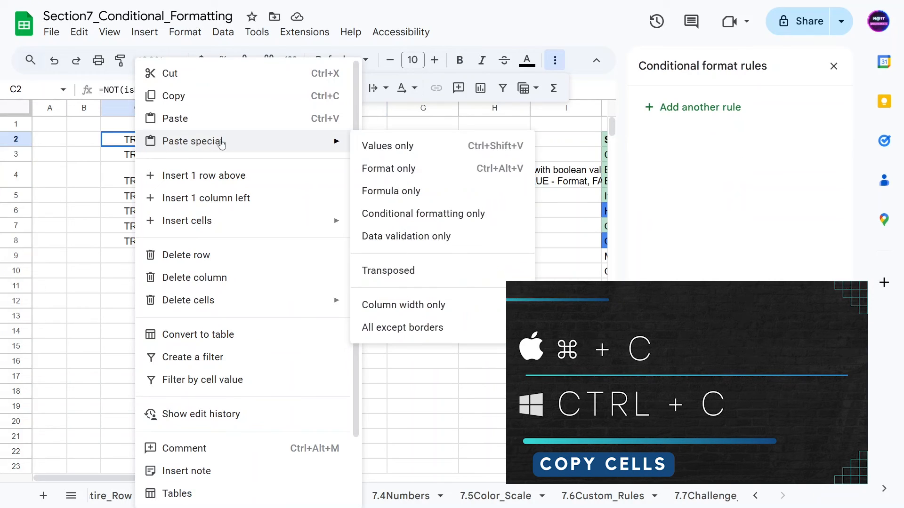
{"action": "left_click", "coordinate": [404, 172]}
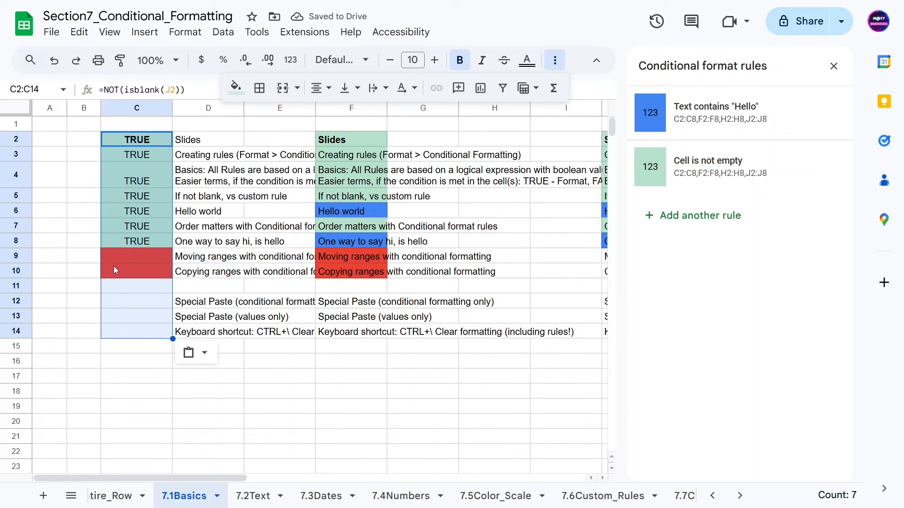
{"action": "key", "text": "ctrl+z"}
Paste only the conditional formatting of F2:F14 into column C from cell C2, and check the rules on the pasted cells.
{"action": "right_click", "coordinate": [118, 141]}
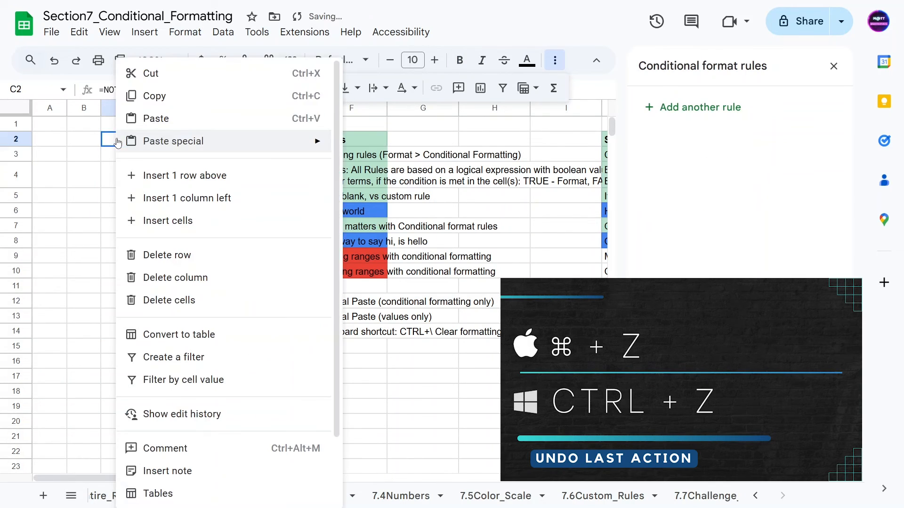
{"action": "mouse_move", "coordinate": [234, 141]}
{"action": "left_click", "coordinate": [417, 212]}
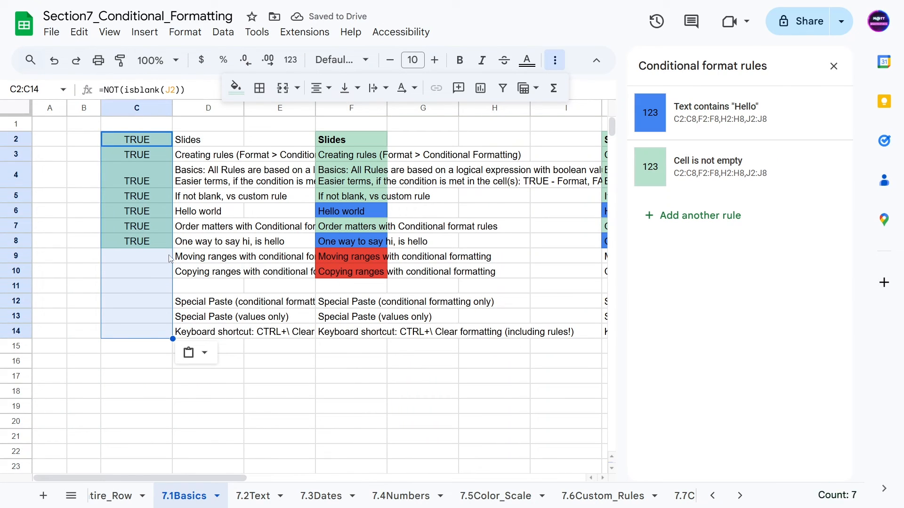
{"action": "left_click", "coordinate": [142, 276]}
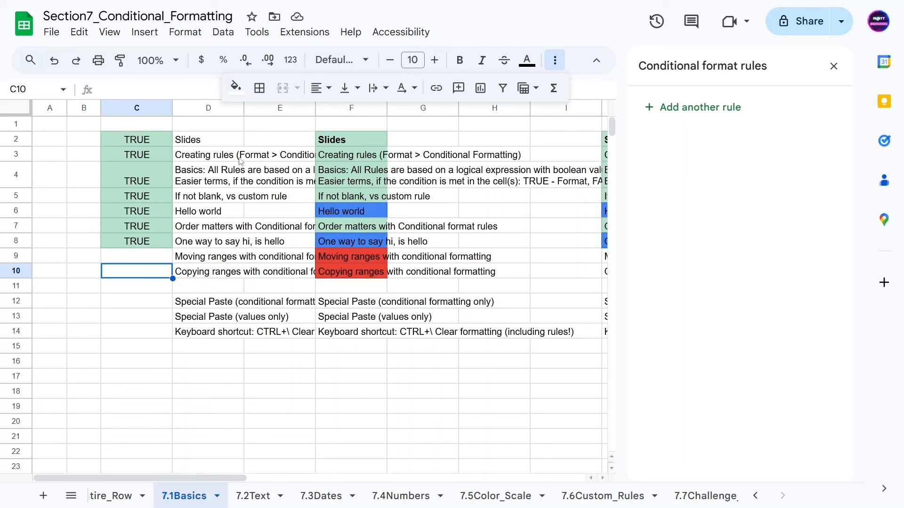
{"action": "left_click", "coordinate": [322, 140]}
{"action": "left_click", "coordinate": [105, 170]}
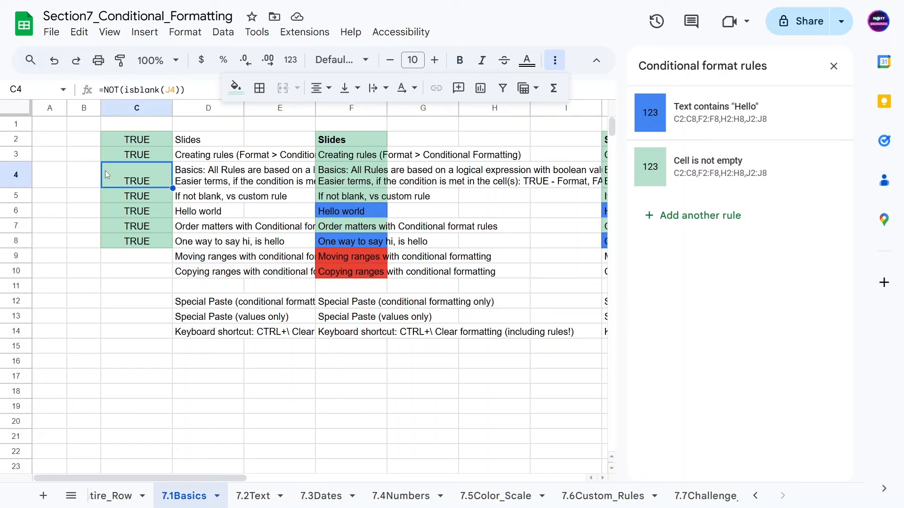
{"action": "left_click_drag", "start_coordinate": [130, 142], "coordinate": [131, 305]}
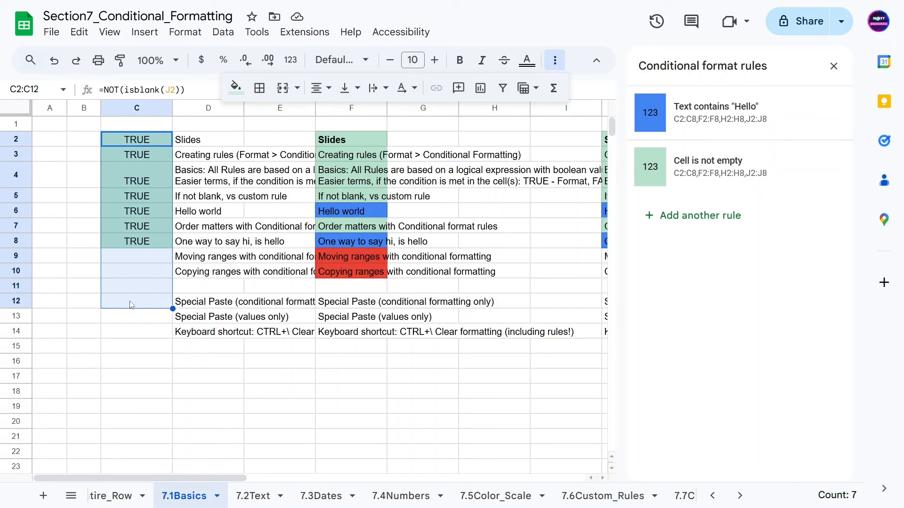